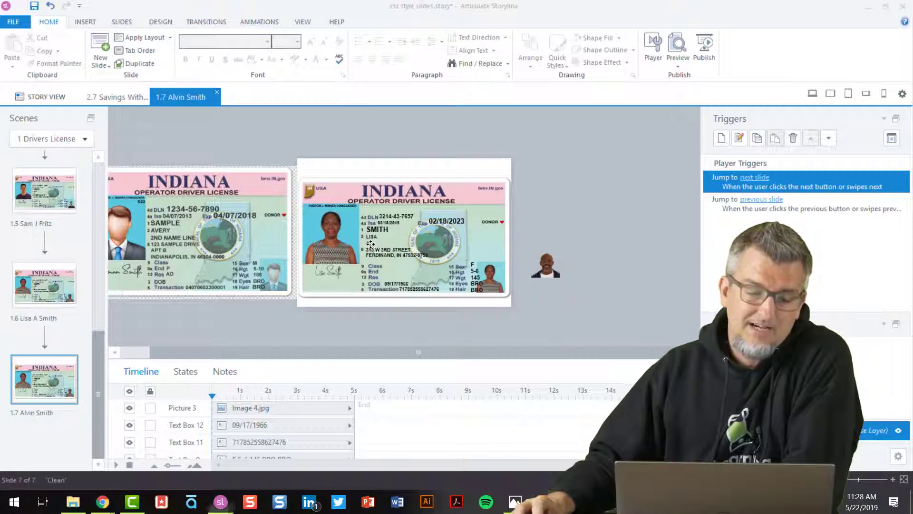
Step: Open slide 1.3 of the Drivers License scene and enlarge the slide editing area
left_click(370, 246)
left_click_drag(102, 388, 106, 283)
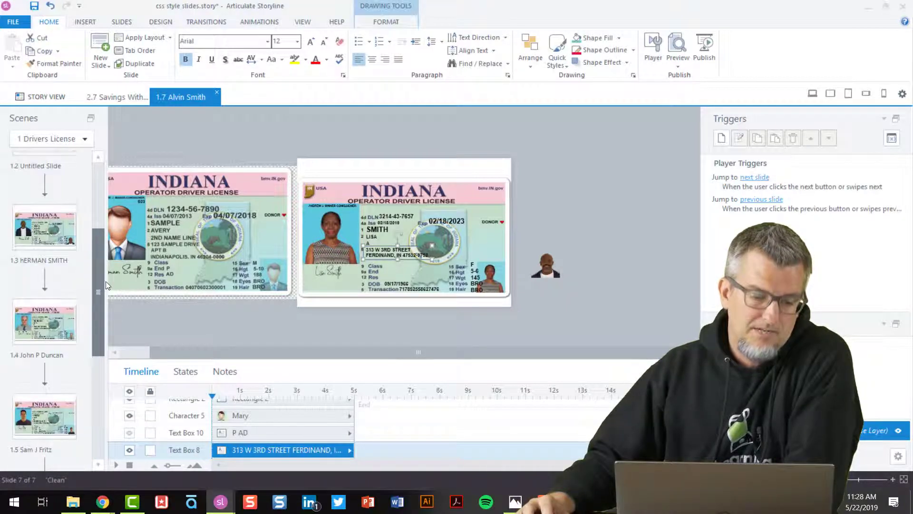
left_click(49, 219)
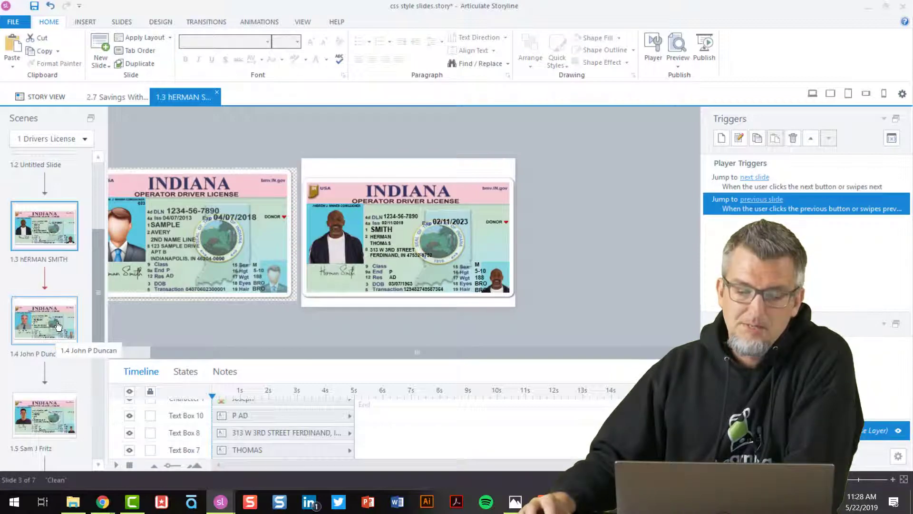
left_click(332, 333)
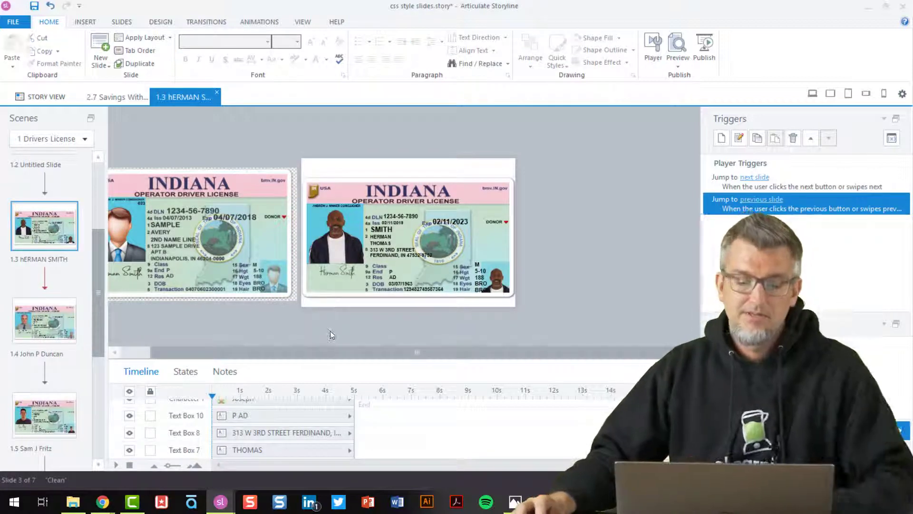
left_click_drag(322, 359, 322, 388)
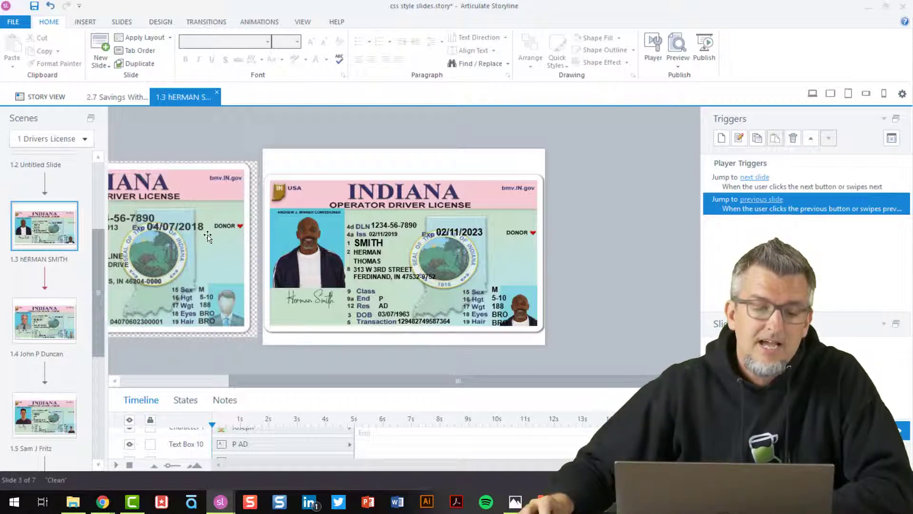
Step: Move the off-slide sample license picture onto the slide so that it partly overlaps the finished license
left_click(296, 186)
left_click_drag(297, 186, 366, 225)
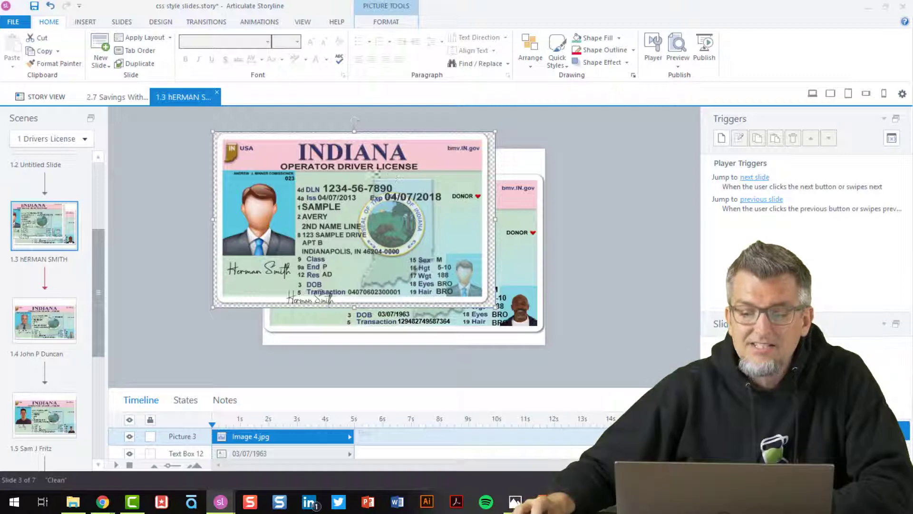
left_click_drag(396, 178, 334, 211)
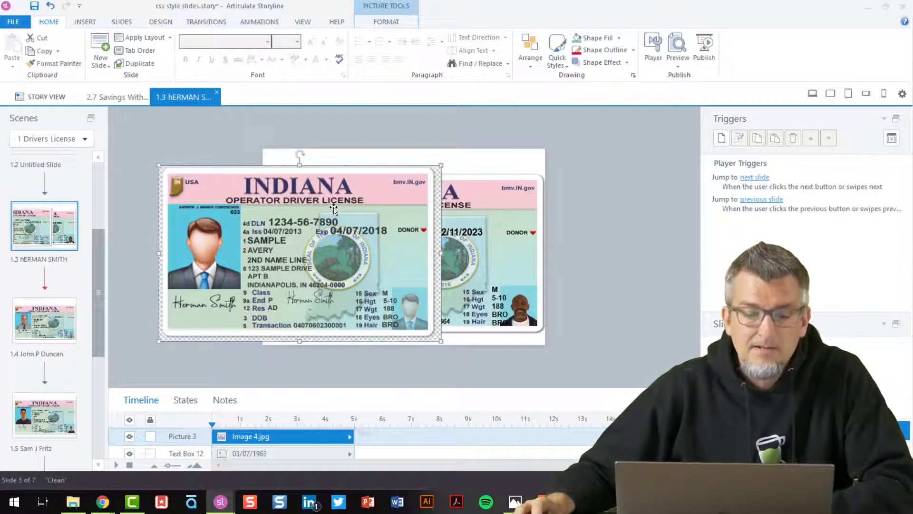
Step: Add an Arial text box over the sample card's DLN value and enter a replacement license number
left_click(82, 20)
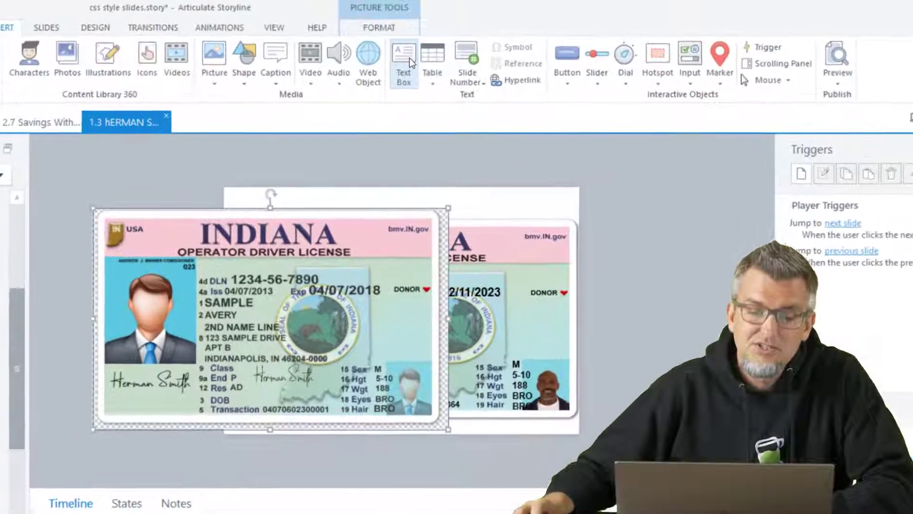
left_click(410, 63)
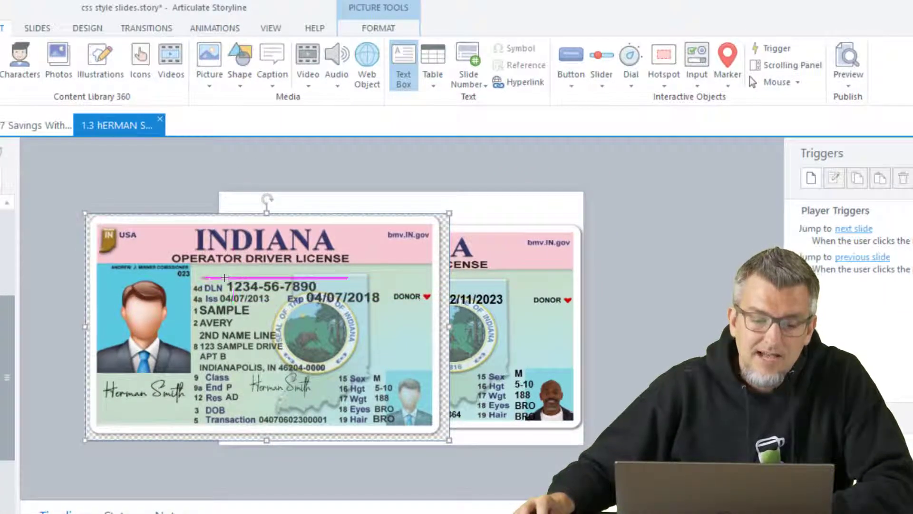
mouse_move(224, 277)
left_mouse_down()
mouse_move(335, 290)
mouse_move(325, 290)
left_mouse_up()
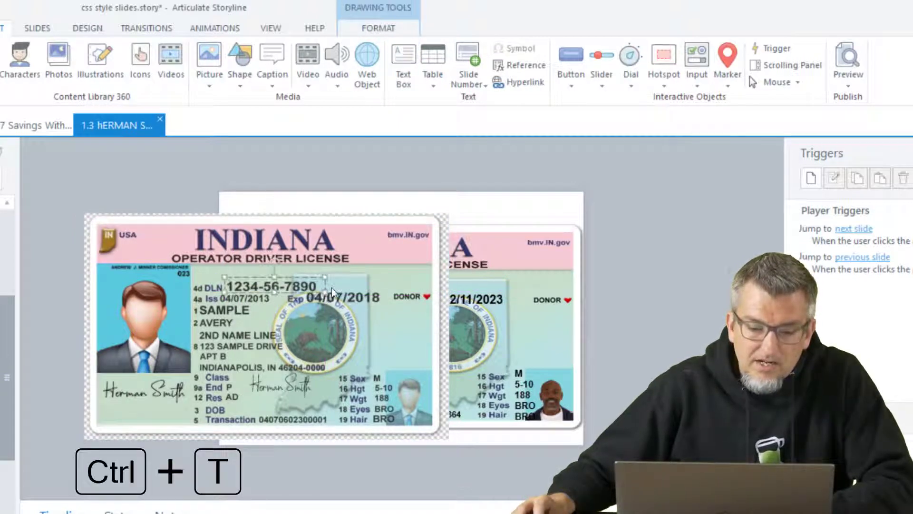
left_click(226, 53)
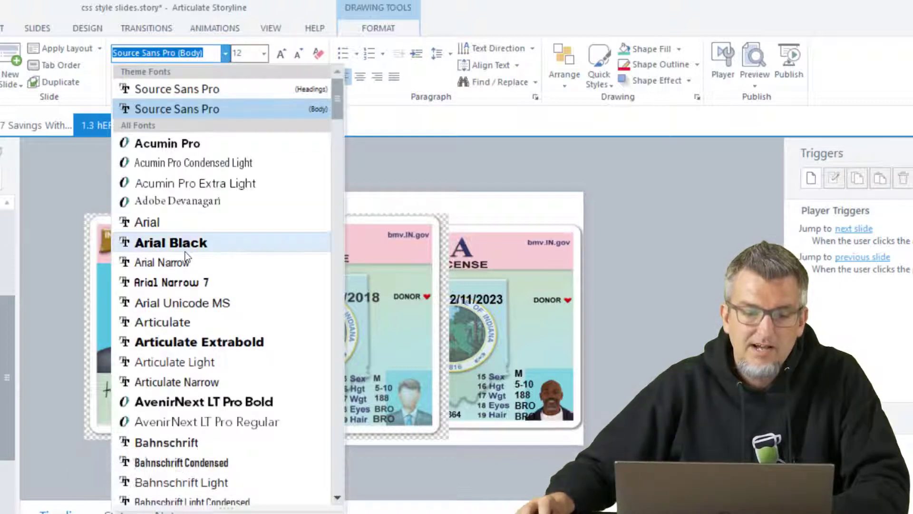
left_click(188, 222)
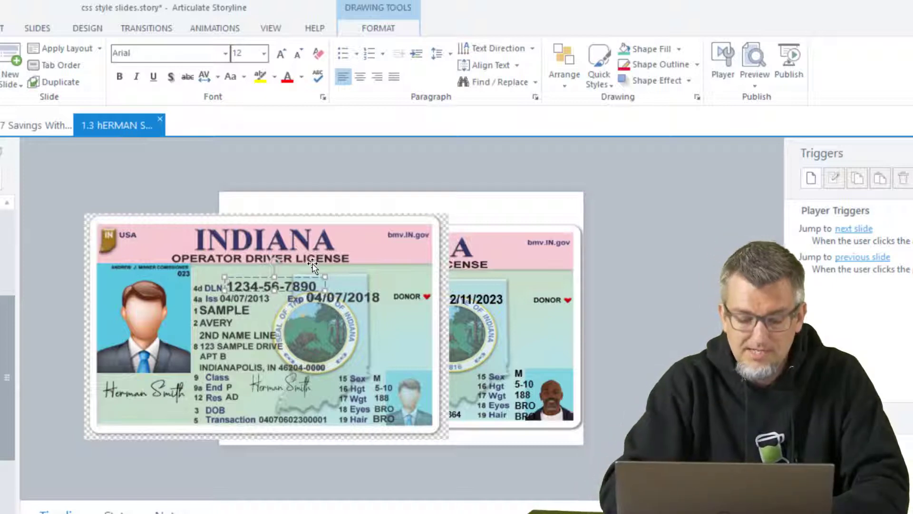
type("654")
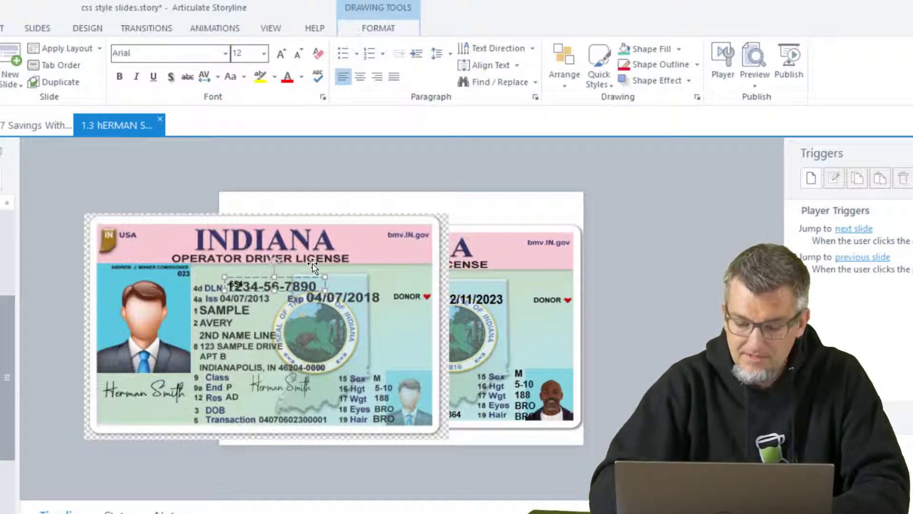
type("-7604")
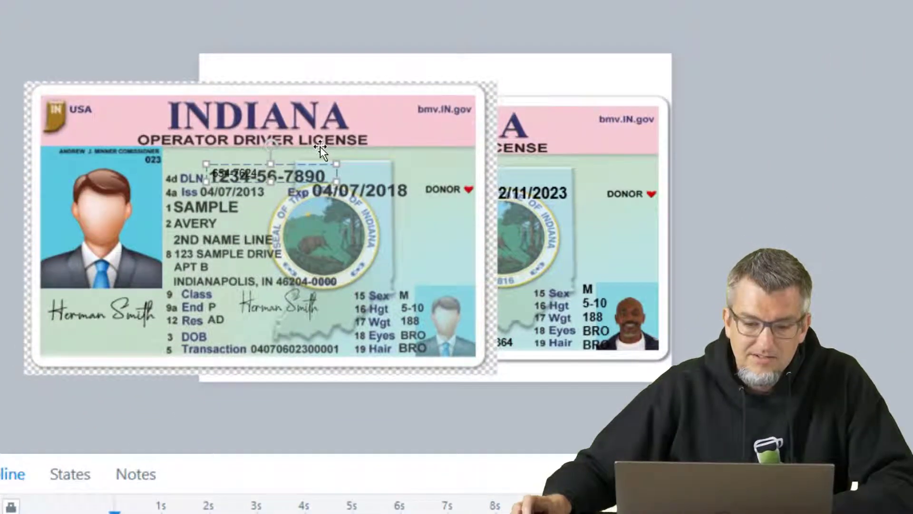
Step: Enlarge the replacement license number to 18 pt and make it bold
scroll(320, 146, "up", 5)
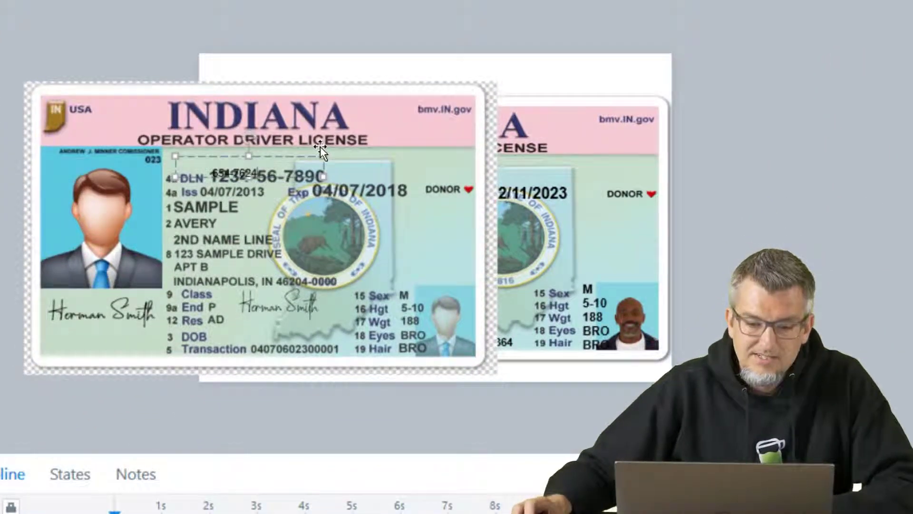
scroll(354, 163, "up", 1)
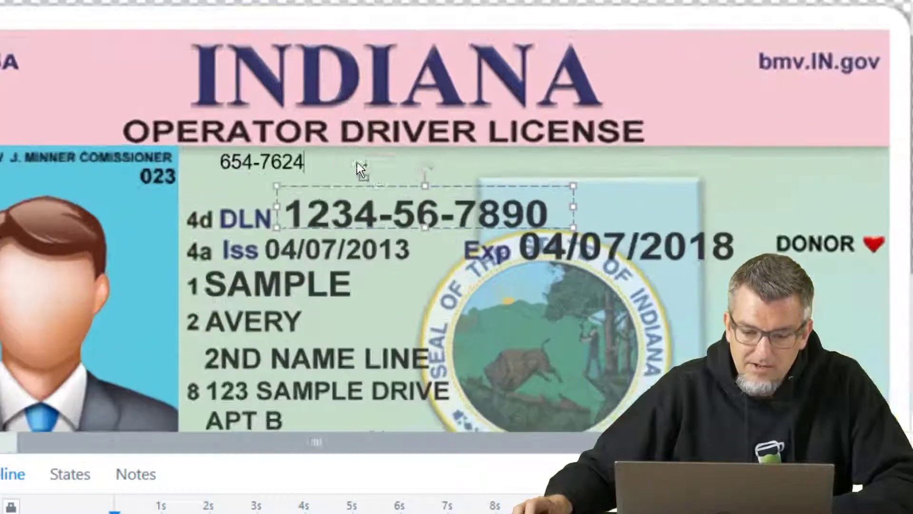
scroll(290, 142, "down", 1)
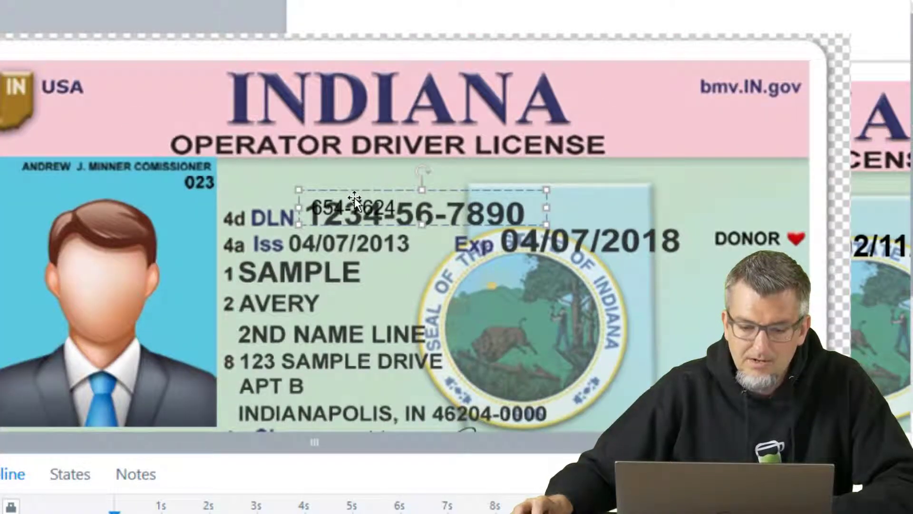
triple_click(356, 195)
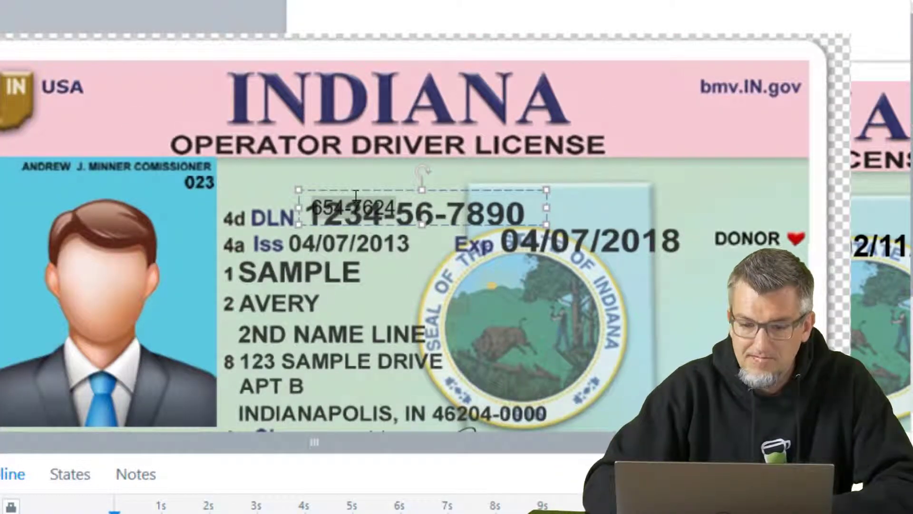
key("ctrl+shift+period")
key("ctrl+shift+period")
key("ctrl+shift+period")
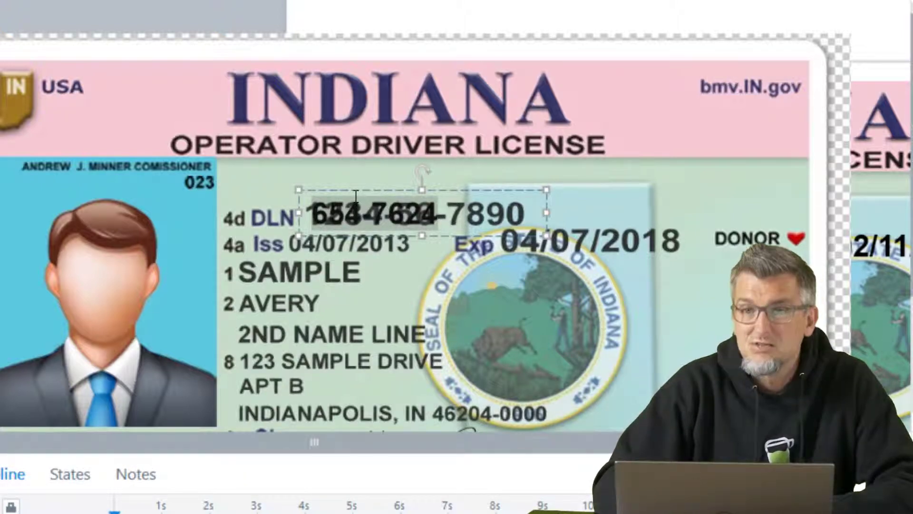
key("ctrl+b")
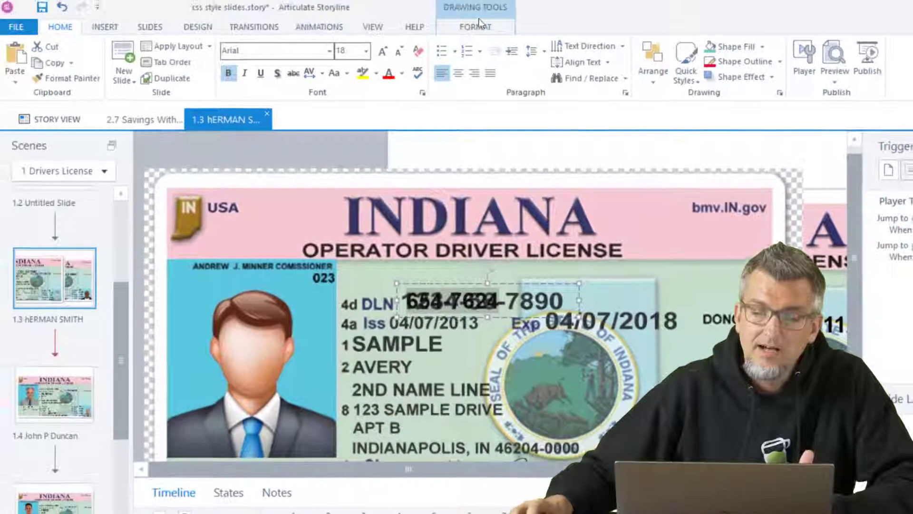
Step: Try filling the number's text box with the card's light green background sampled by eyedropper, and remove the fill again
left_click(478, 25)
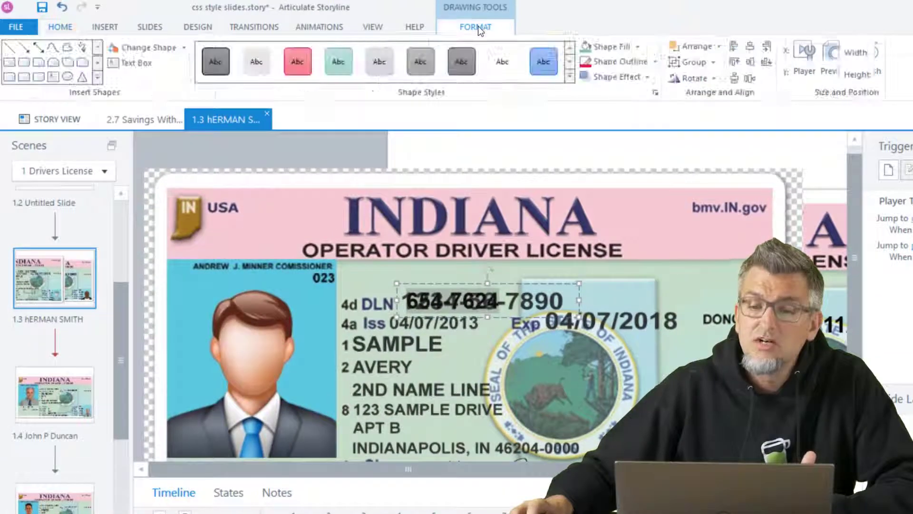
left_click(638, 48)
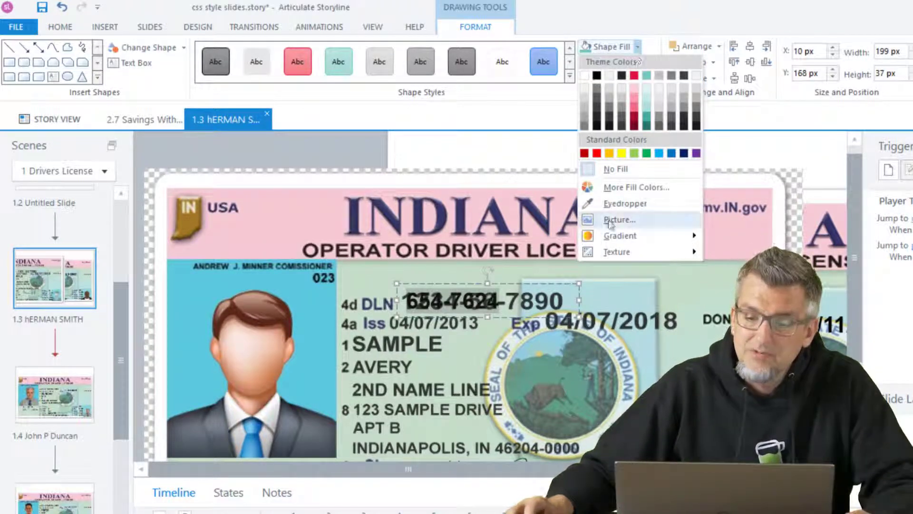
left_click(630, 202)
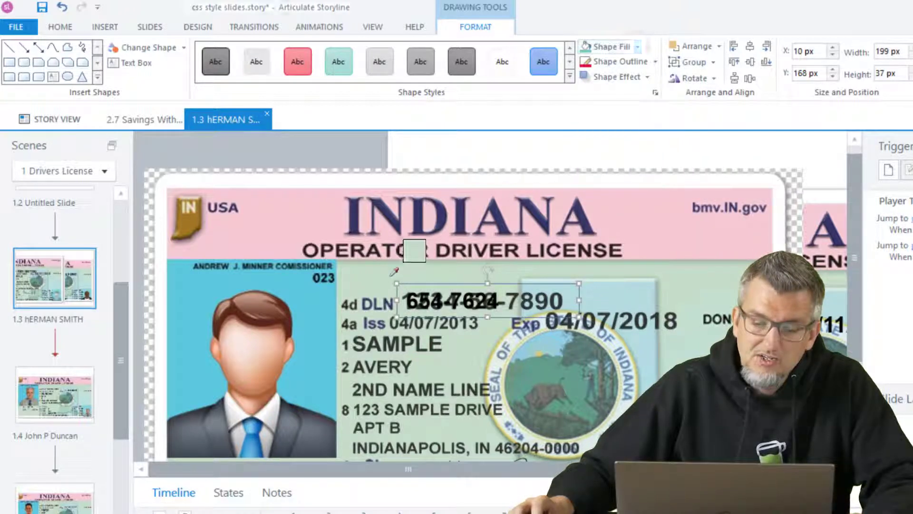
left_click(392, 274)
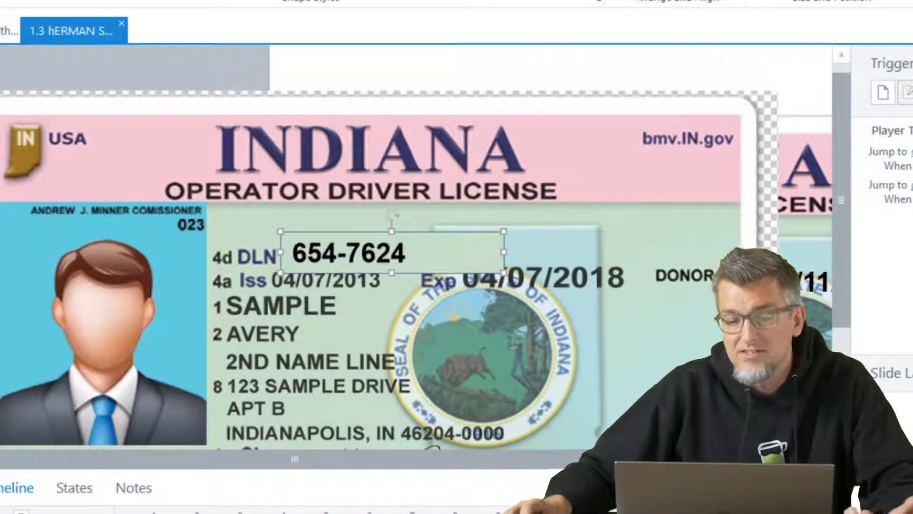
left_click(523, 1)
left_click(576, 93)
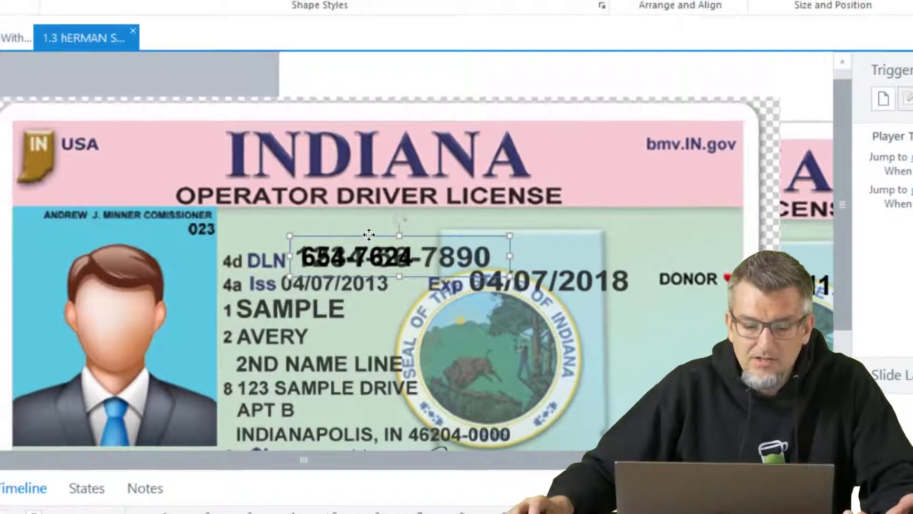
Step: Move the number's text box up onto the card title and cover the printed DLN value with a light green rectangle about 130 by 23 px
left_click_drag(361, 230, 394, 145)
left_click(105, 26)
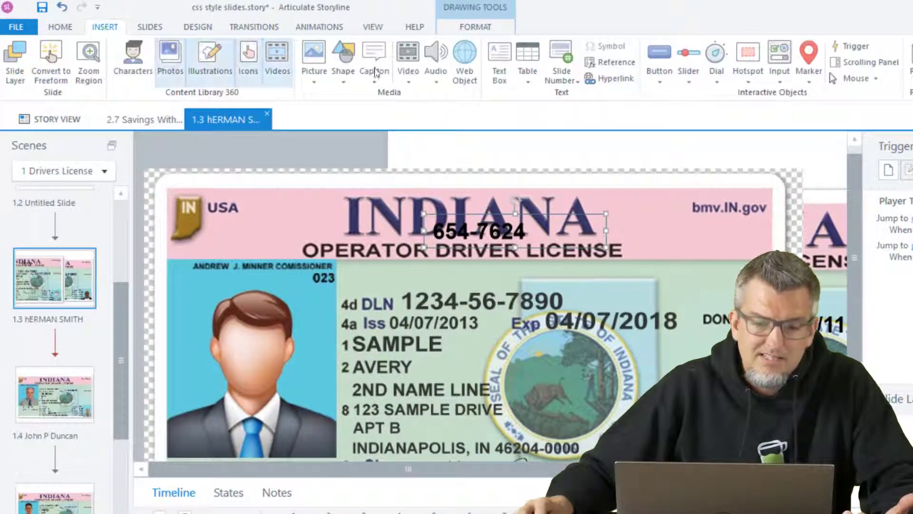
left_click(346, 78)
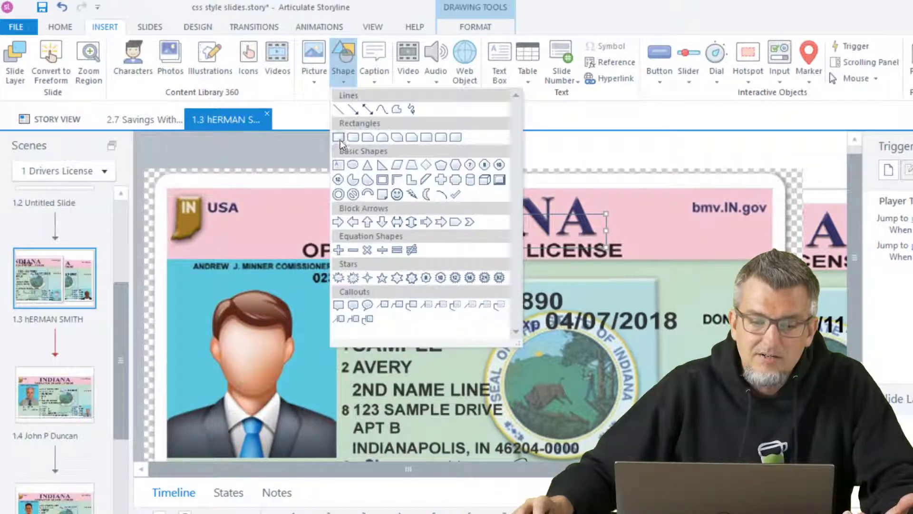
left_click(339, 137)
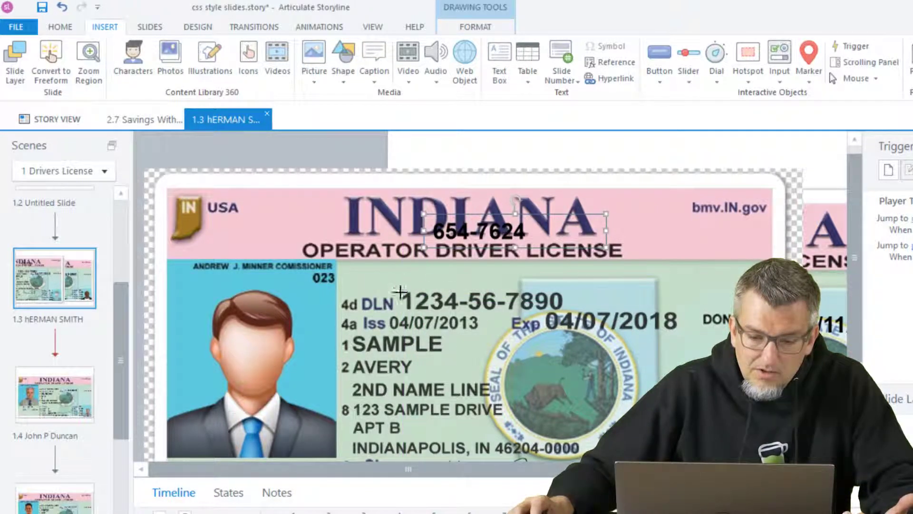
mouse_move(396, 288)
left_mouse_down()
mouse_move(436, 307)
mouse_move(516, 308)
left_mouse_up()
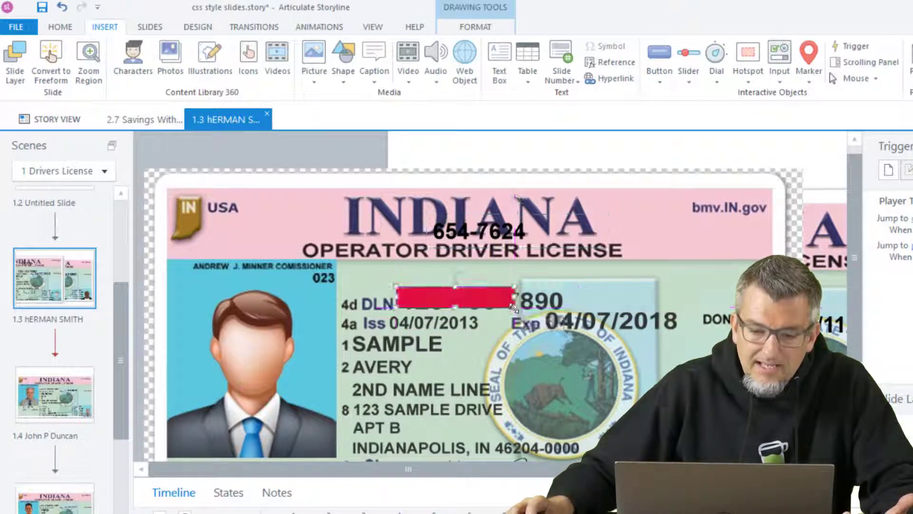
left_click(475, 27)
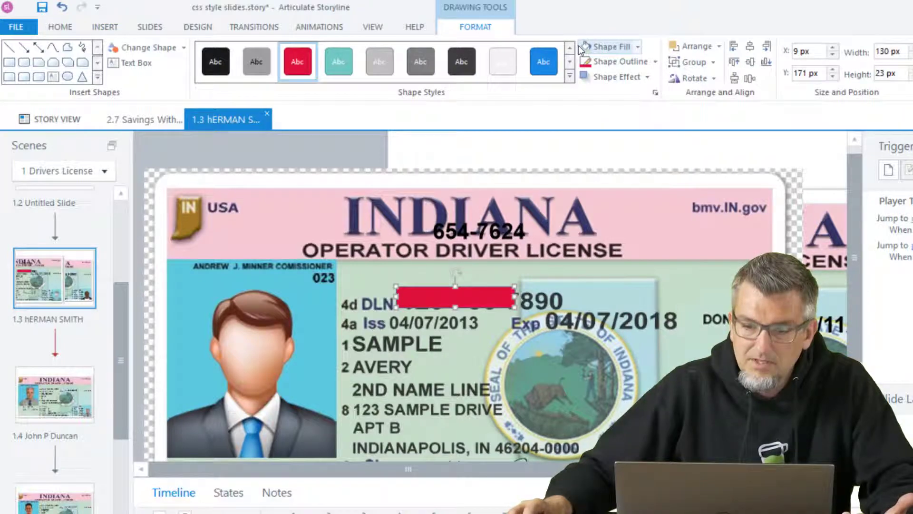
left_click(584, 45)
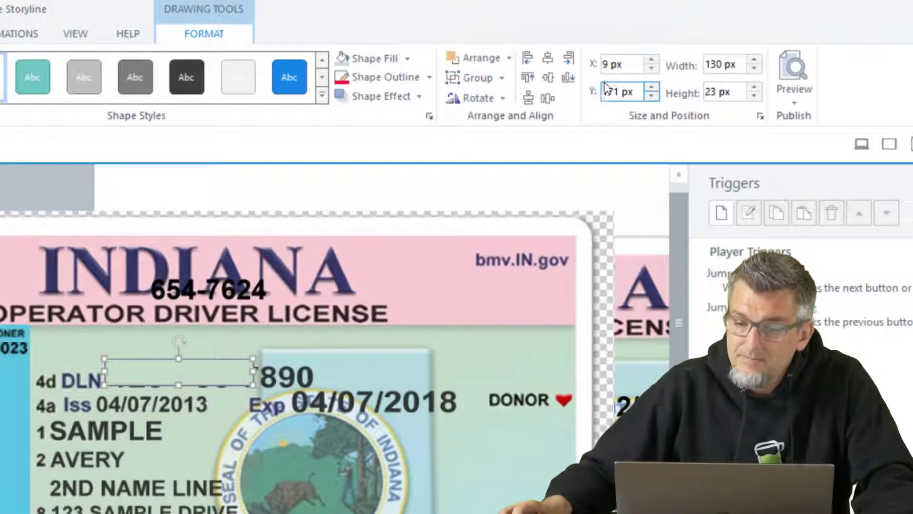
Step: Set the cover rectangle's X position to 10 px and its height to 26 px
left_click(653, 61)
left_click(652, 61)
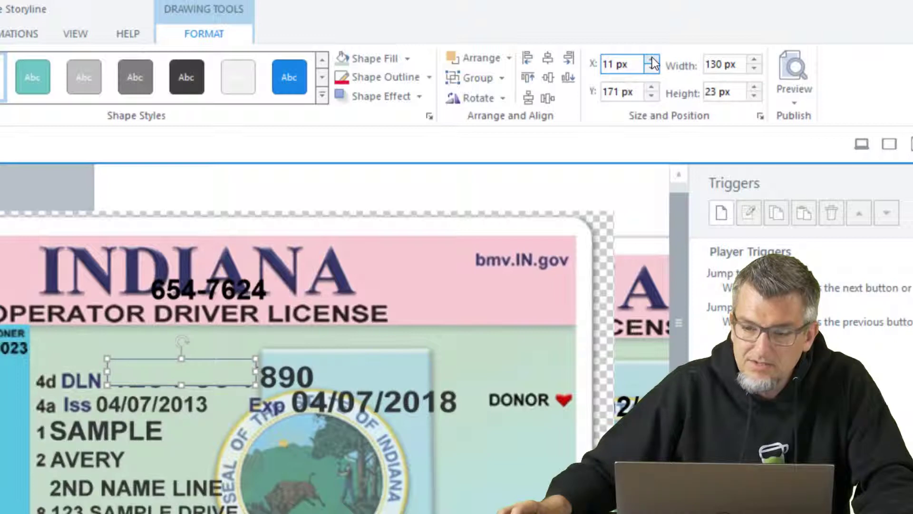
left_click(652, 59)
left_click(651, 70)
left_click(651, 70)
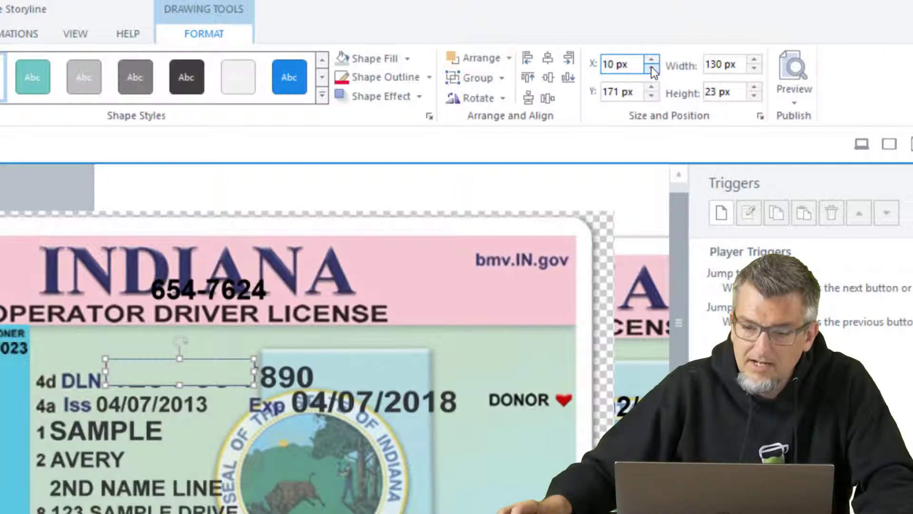
left_click(652, 62)
left_click(652, 61)
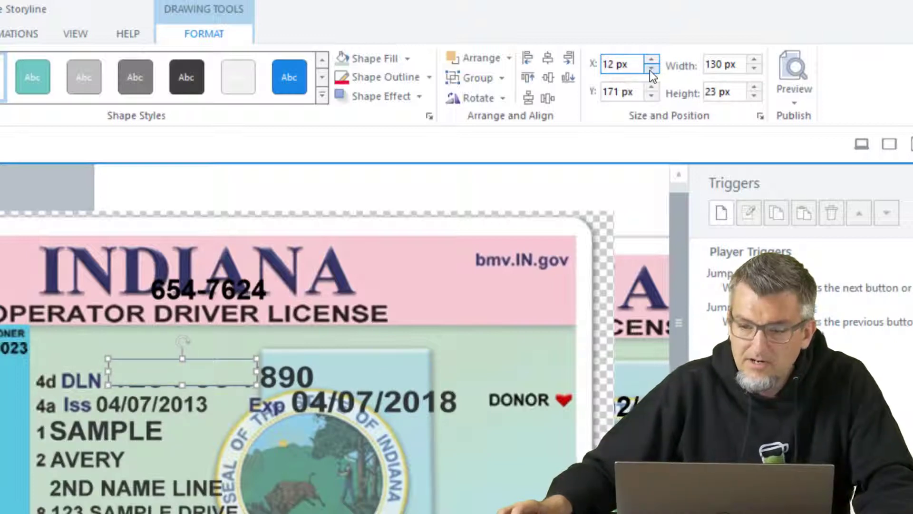
left_click(650, 70)
left_click(650, 71)
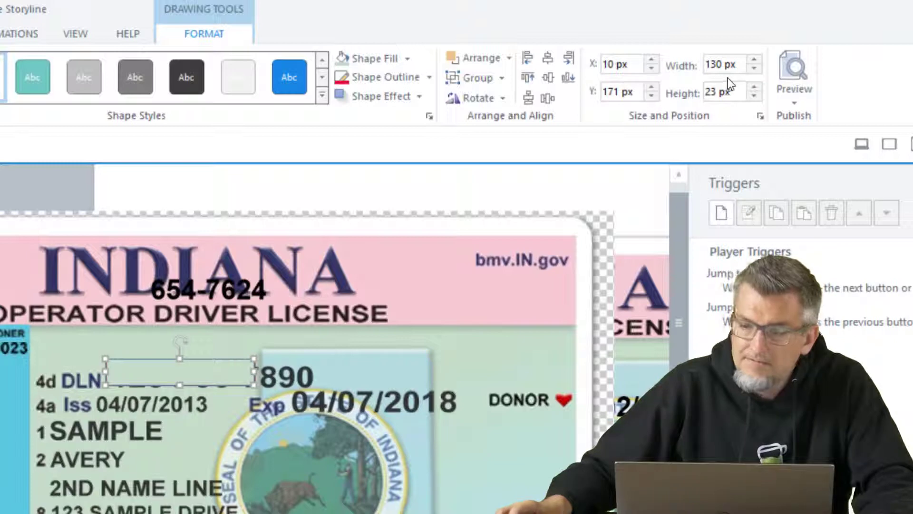
left_click(755, 87)
left_click(756, 88)
left_click(756, 88)
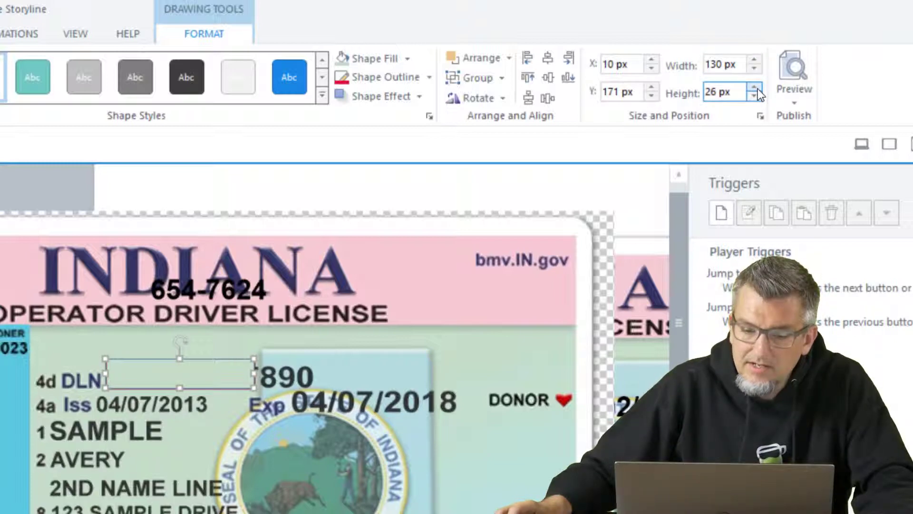
Step: Set the X position of the cover rectangle over the printed DLN value to 13 px
left_click(653, 60)
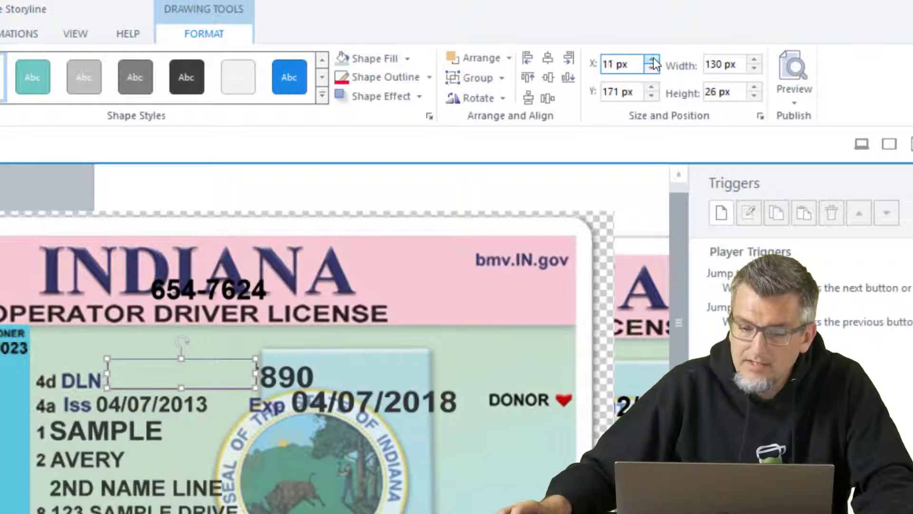
left_click(653, 60)
left_click(652, 60)
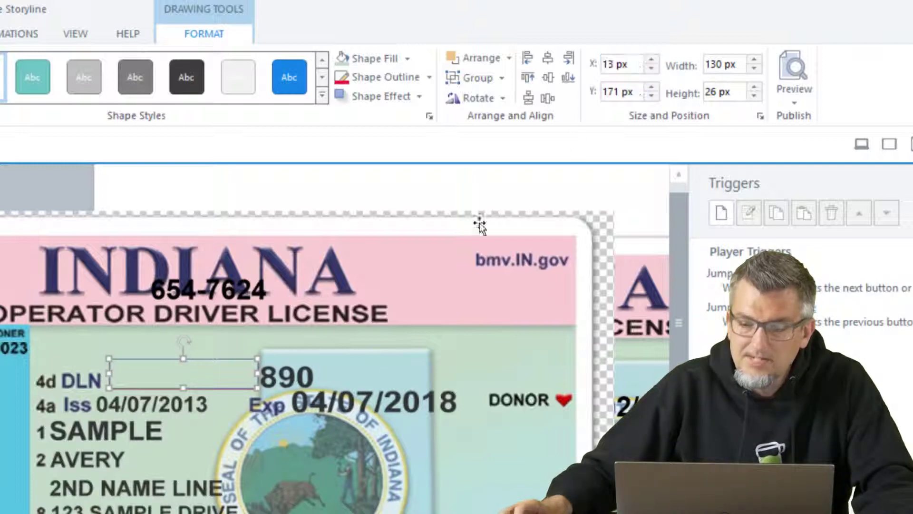
Step: Remove the outline from the cover rectangle so that only its light green fill remains
left_click(312, 354)
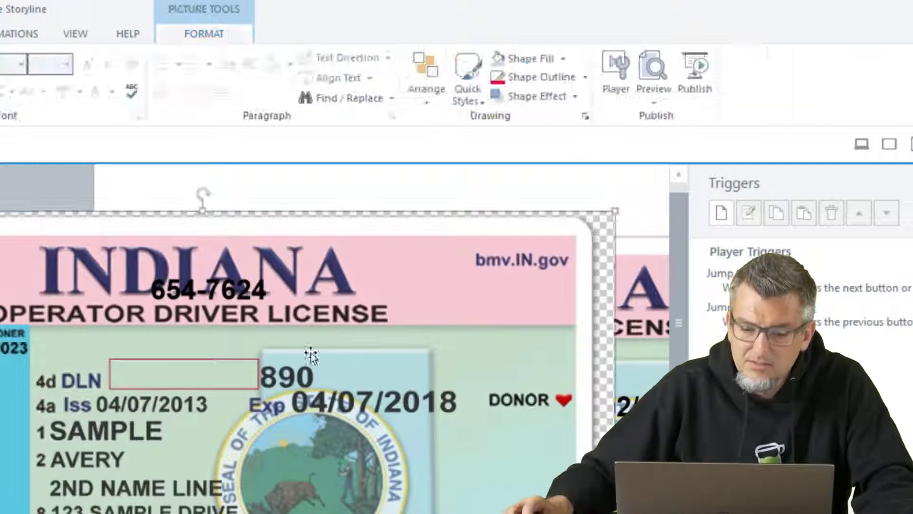
left_click(217, 367)
left_click(430, 77)
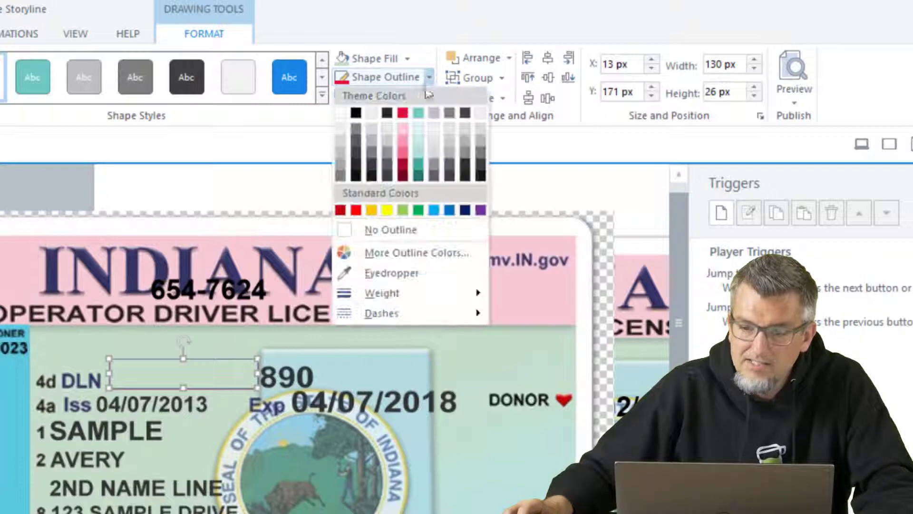
left_click(408, 228)
left_click(316, 341)
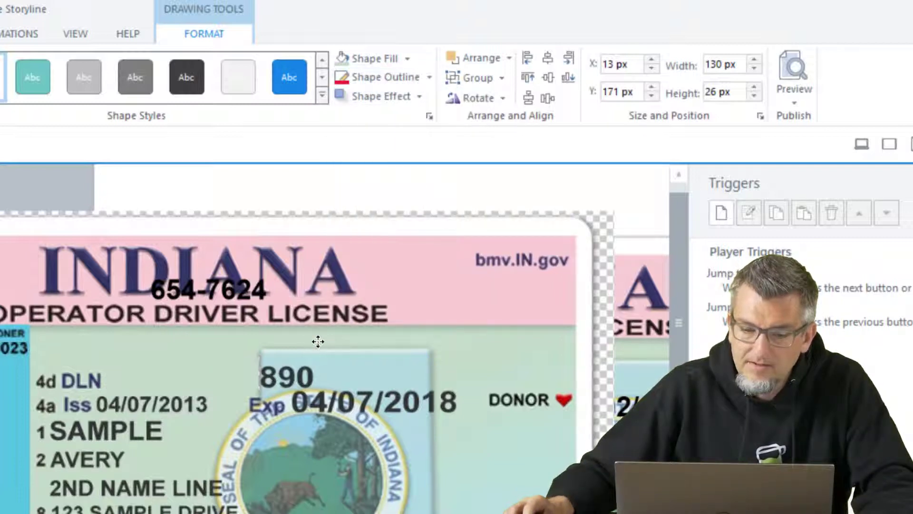
Step: Move the replacement license number down beside the DLN label and place it above the cover rectangle in the stacking order
left_click(189, 272)
left_click_drag(190, 270, 160, 365)
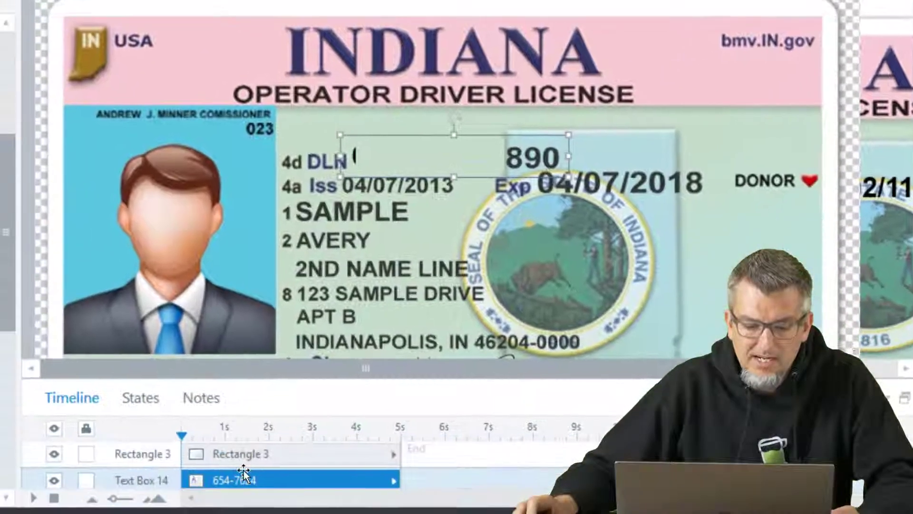
left_click_drag(244, 473, 226, 443)
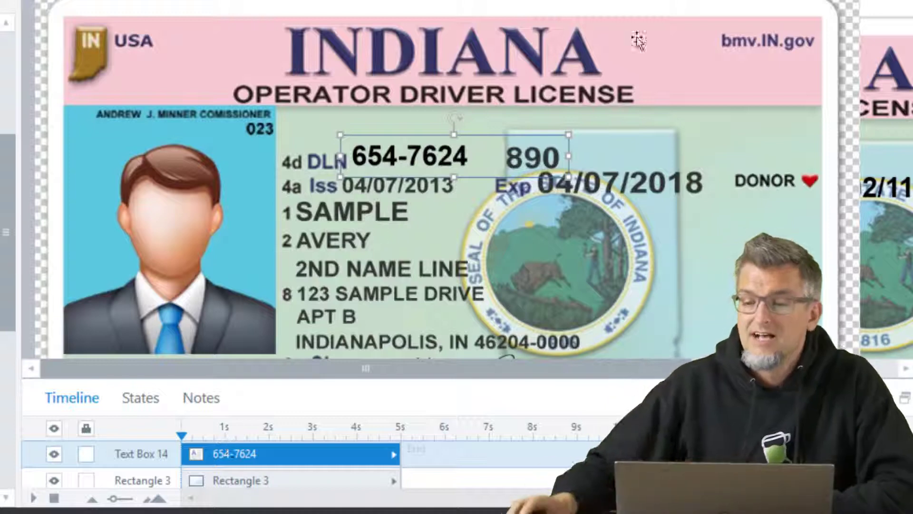
Step: Lock the cover rectangle and select the replacement license number's text box
left_click(84, 479)
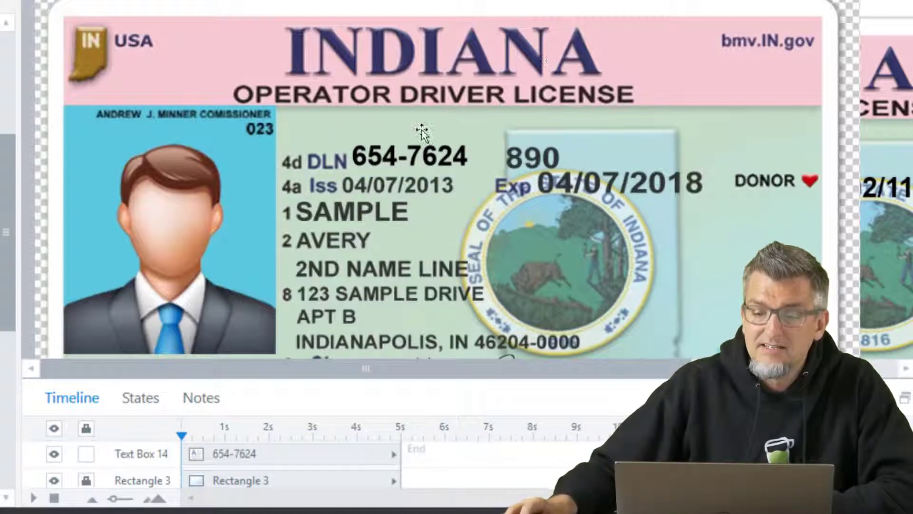
left_click(413, 154)
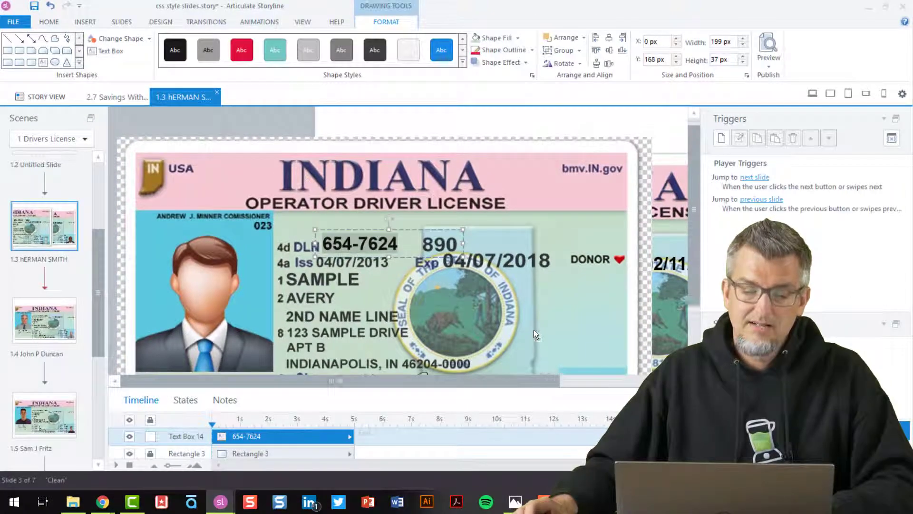
Step: Open slide 1.7 and bring its finished license into view beside the sample card
scroll(533, 331, "down", 2)
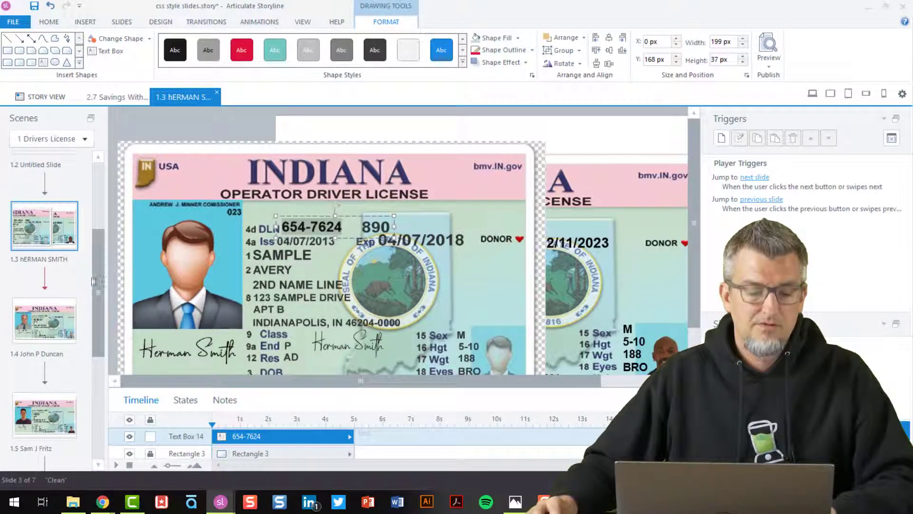
left_click_drag(96, 275, 89, 441)
left_click(44, 379)
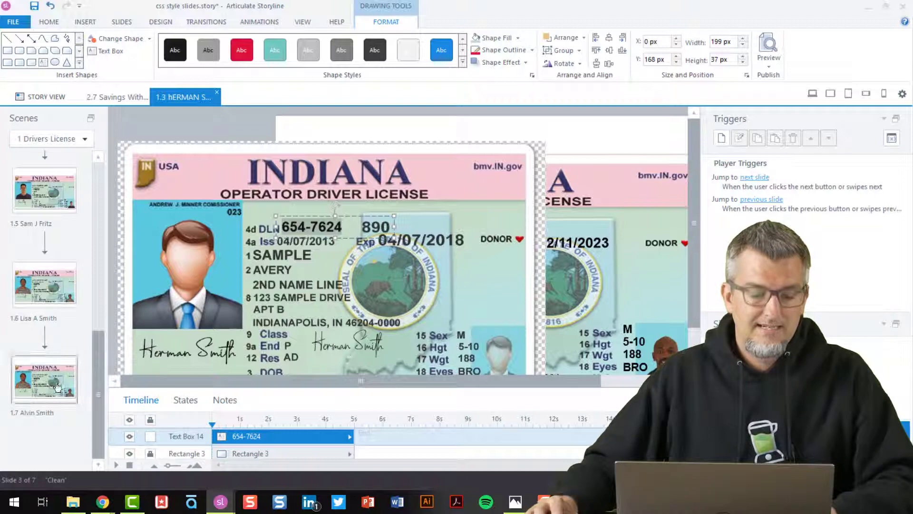
left_click(430, 343)
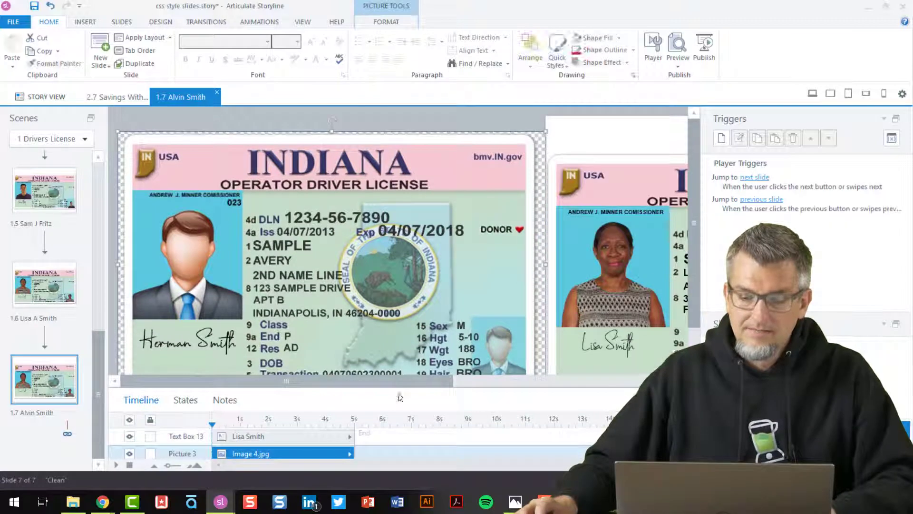
left_click_drag(403, 382, 630, 382)
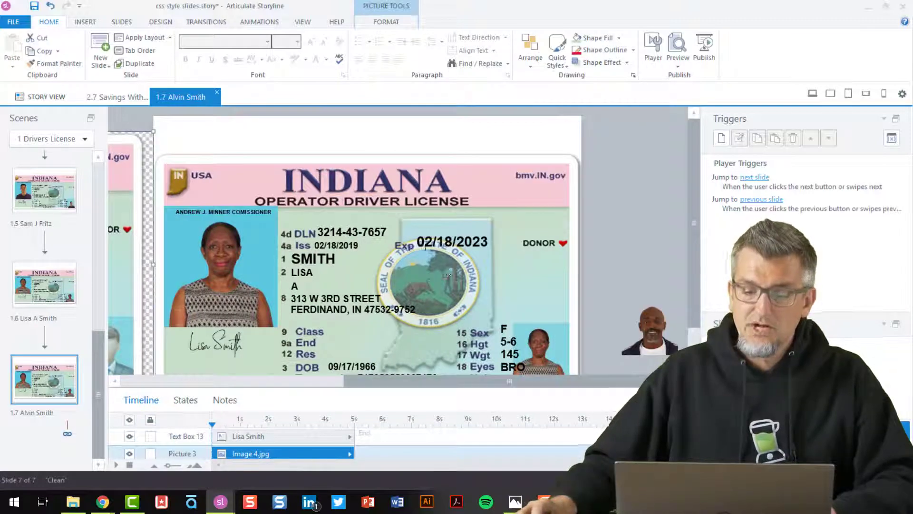
Step: Examine the finished license's overlay text boxes by hiding and reshowing the issue date, expiry date and name entries one at a time
left_click(344, 232)
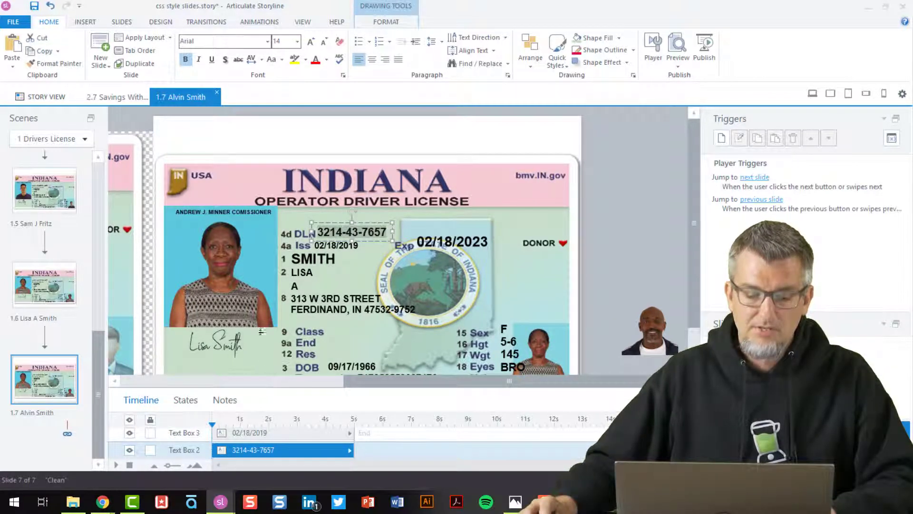
left_click_drag(261, 332, 263, 261)
scroll(445, 200, "down", 6)
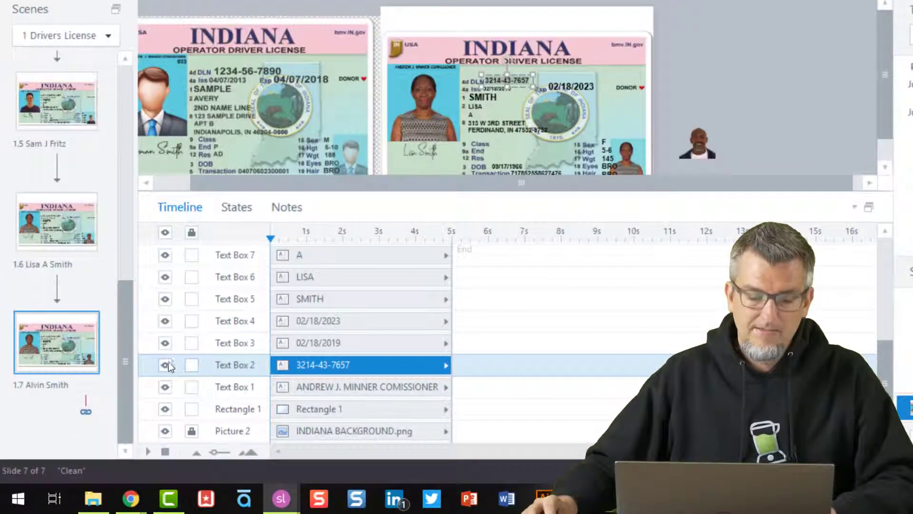
left_click(165, 343)
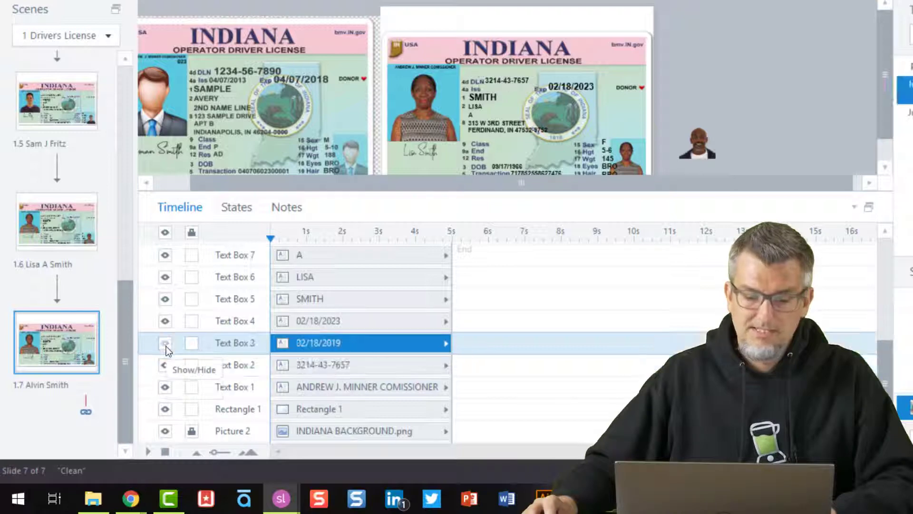
left_click(165, 343)
left_click(165, 322)
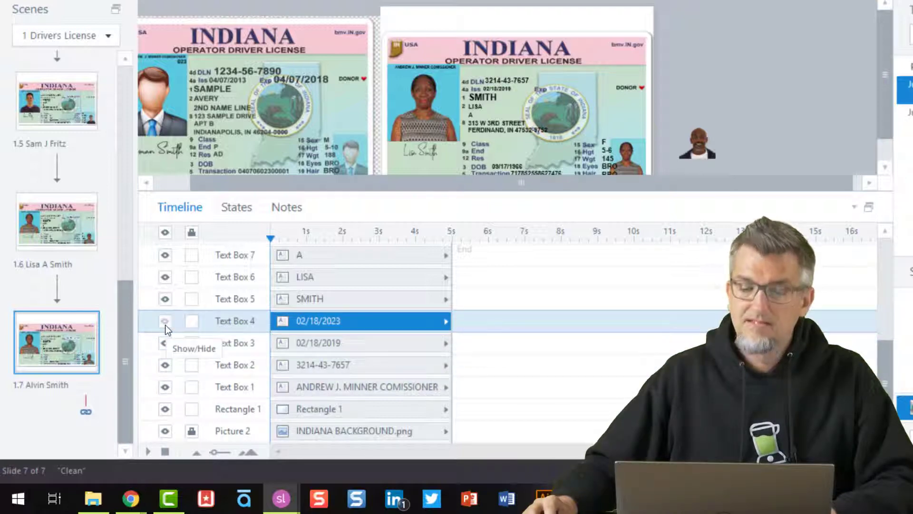
left_click(164, 323)
left_click(165, 299)
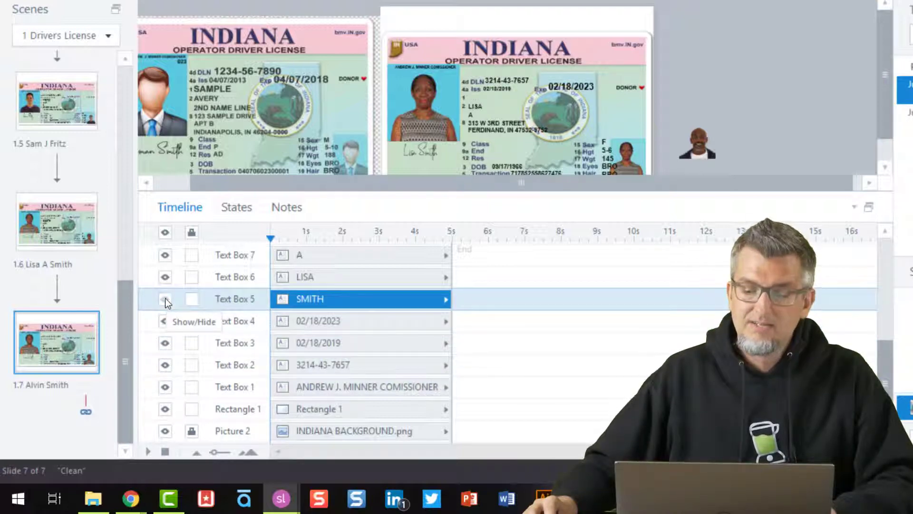
left_click(165, 299)
left_click(165, 276)
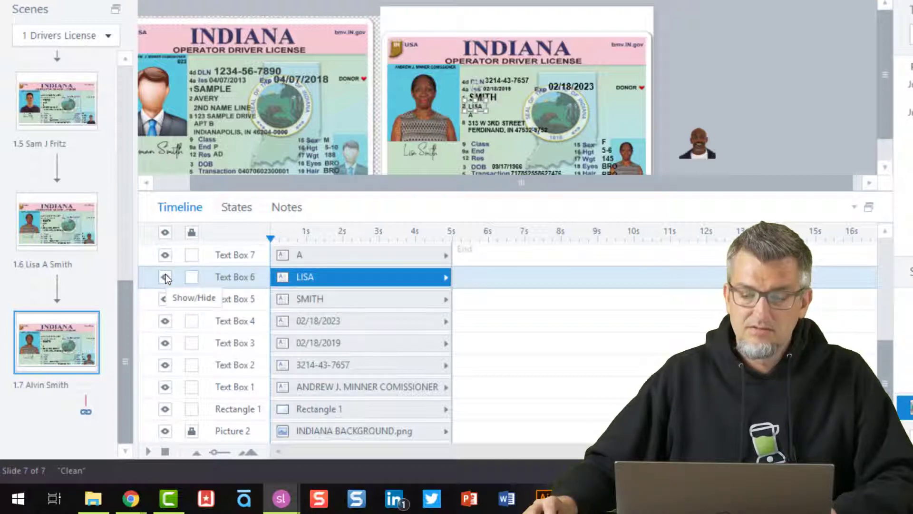
left_click(165, 276)
left_click(164, 256)
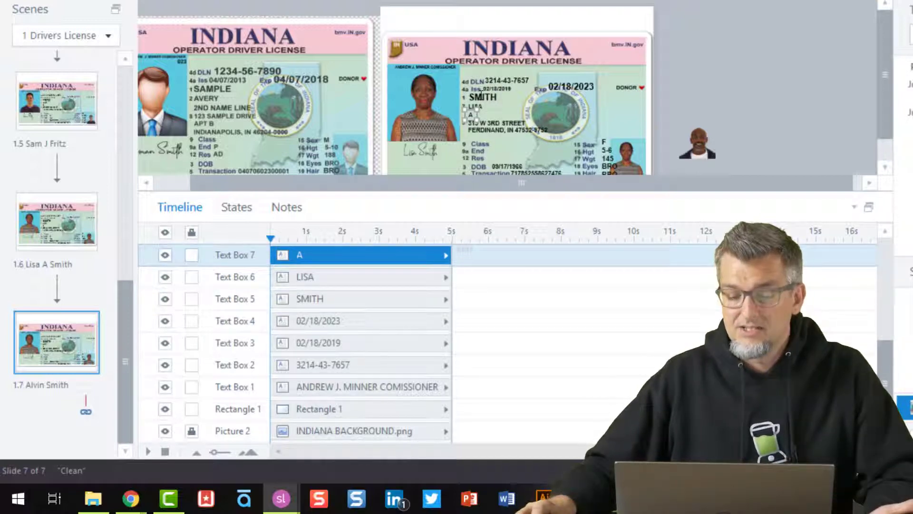
left_click(583, 89)
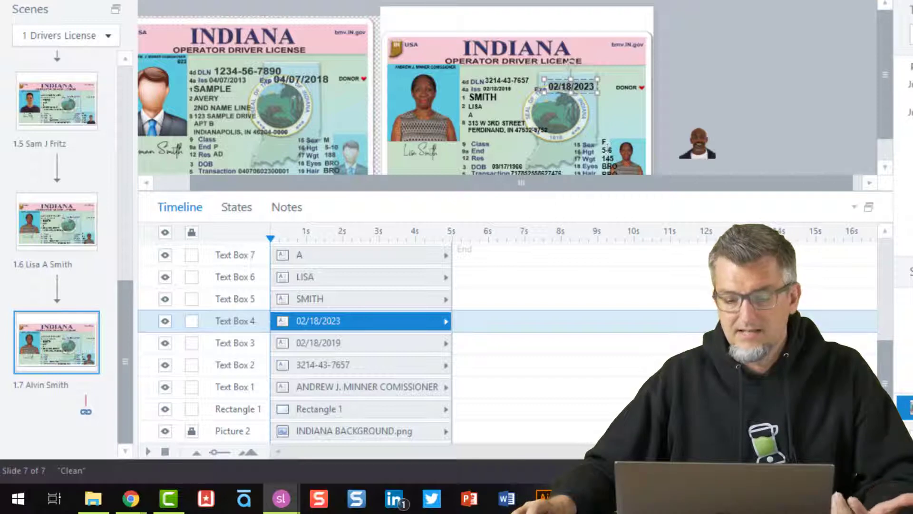
Step: Select the large portrait on slide 1.7's license and choose the photographic male character Javier as its replacement
scroll(600, 152, "down", 1)
left_click(435, 86)
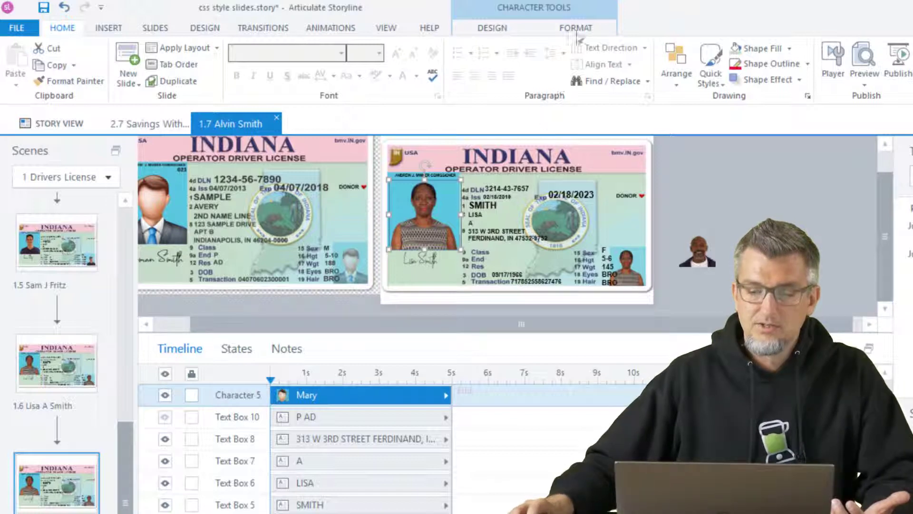
left_click(489, 30)
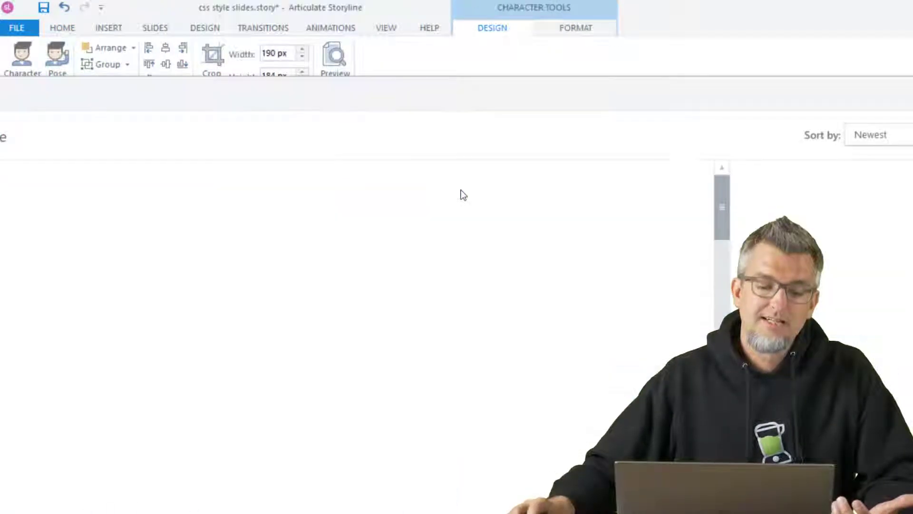
left_click(21, 59)
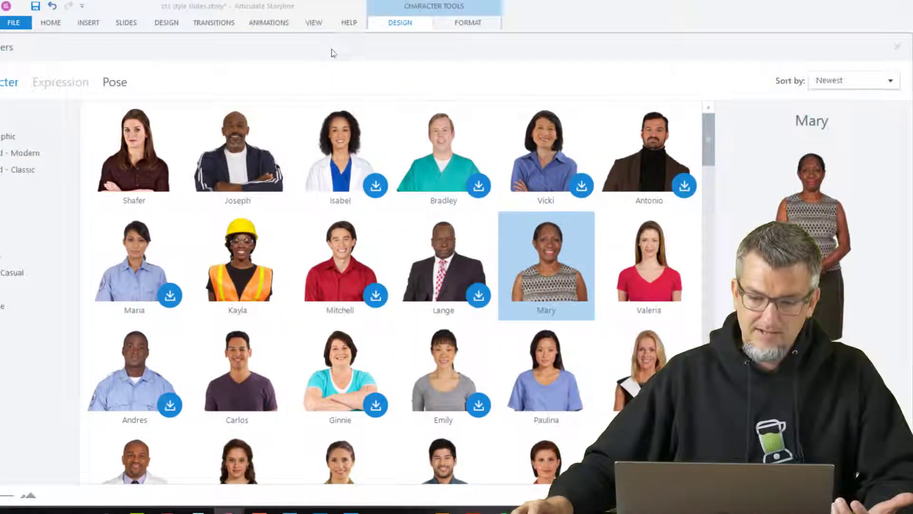
left_click_drag(331, 50, 423, 45)
left_click(74, 132)
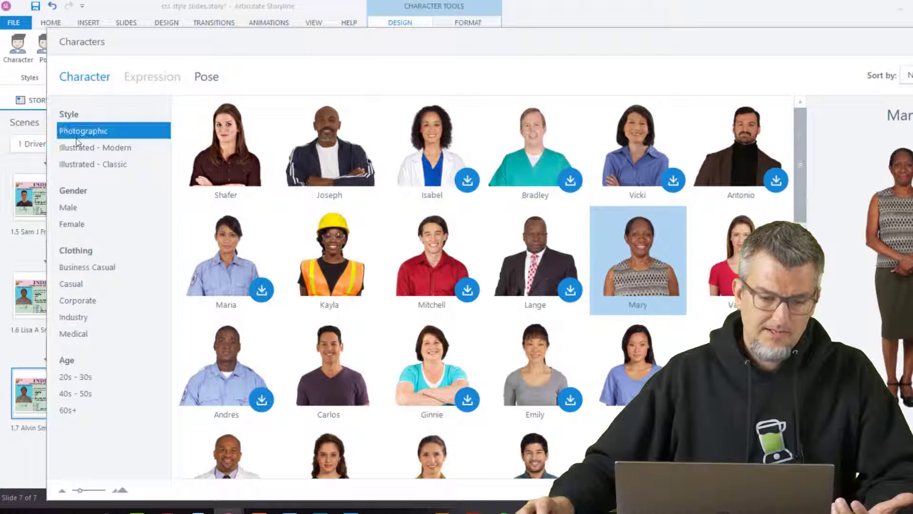
left_click(76, 208)
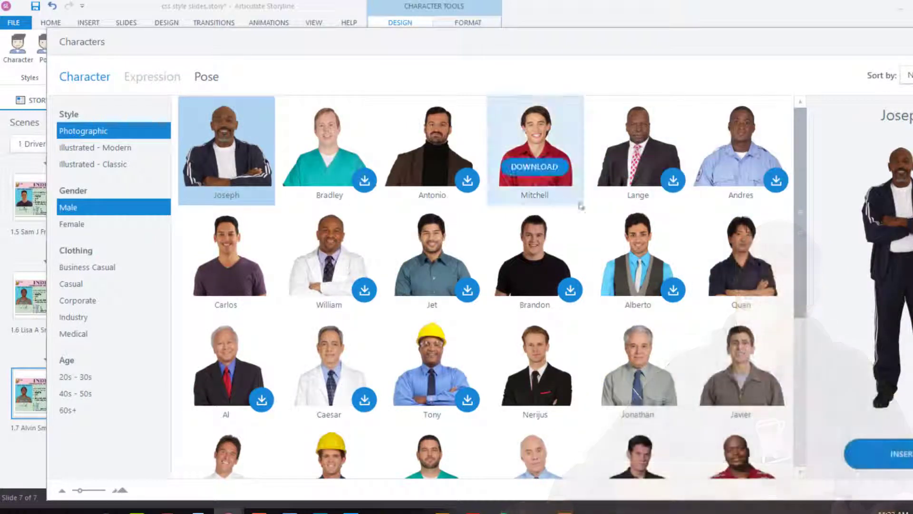
left_click(760, 370)
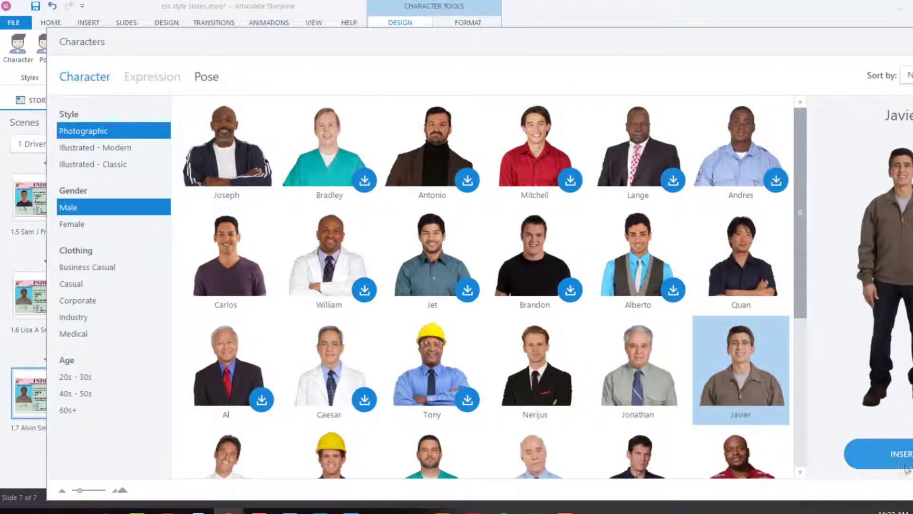
Step: Pick the front-facing pose with one arm held low out to the side and insert the character into the portrait
left_click(205, 77)
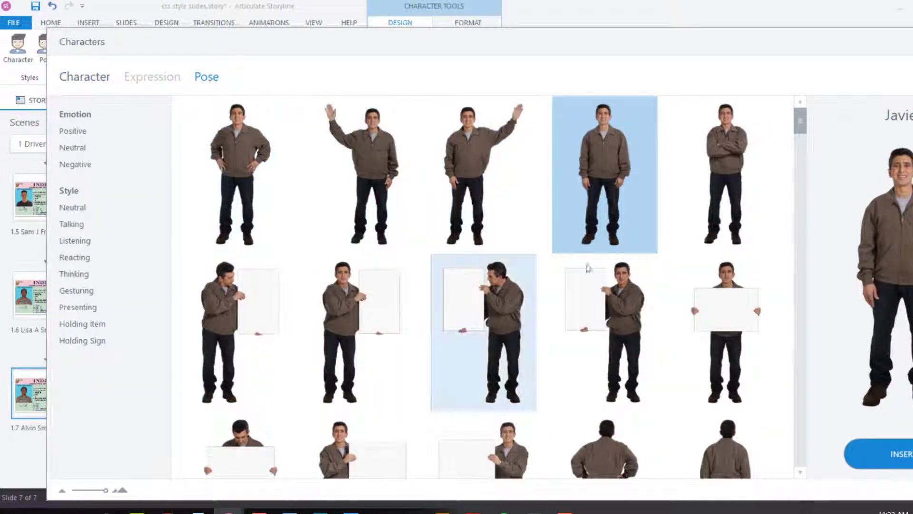
left_click_drag(801, 127, 804, 159)
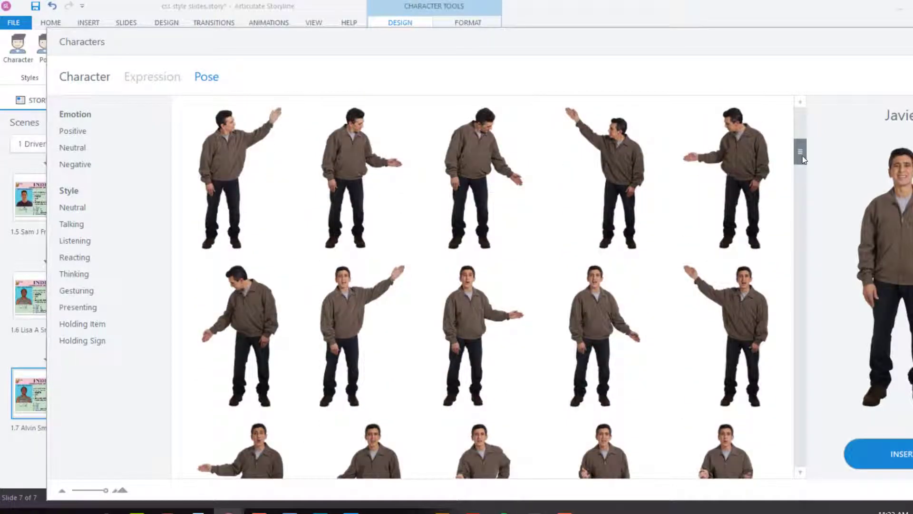
left_click(604, 333)
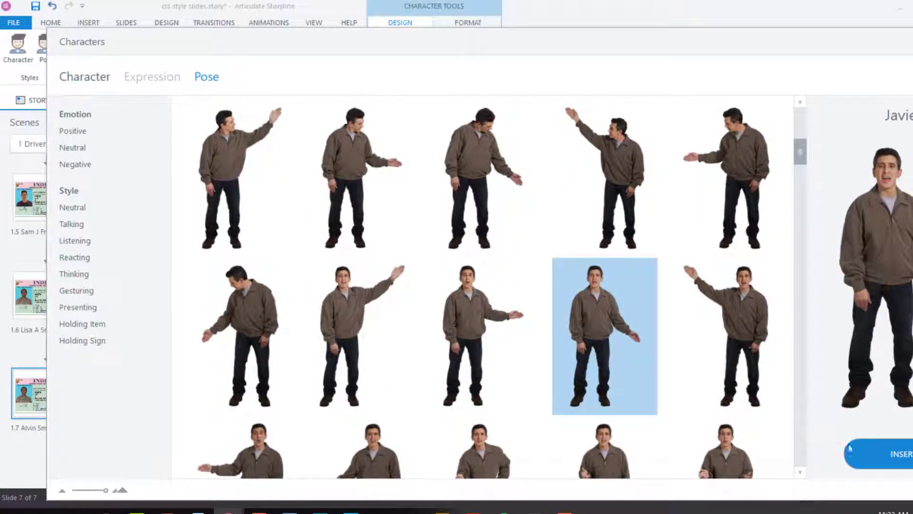
left_click(904, 454)
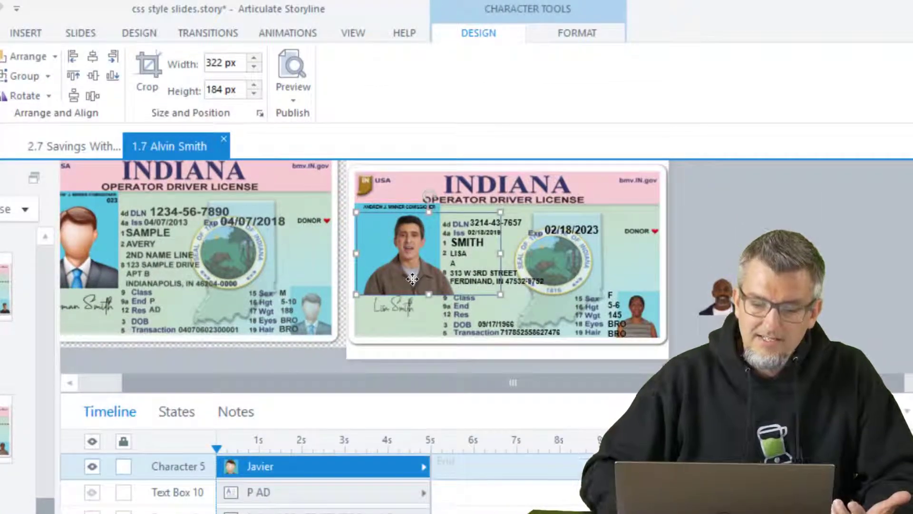
Step: Nudge the Javier portrait left to centre it on the license's blue photo background
key("Left")
key("Left")
key("Left")
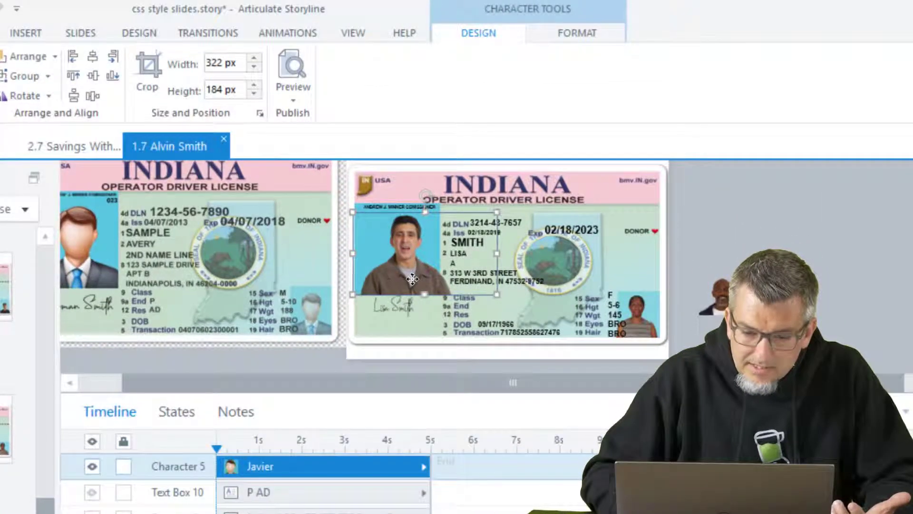
key("Left")
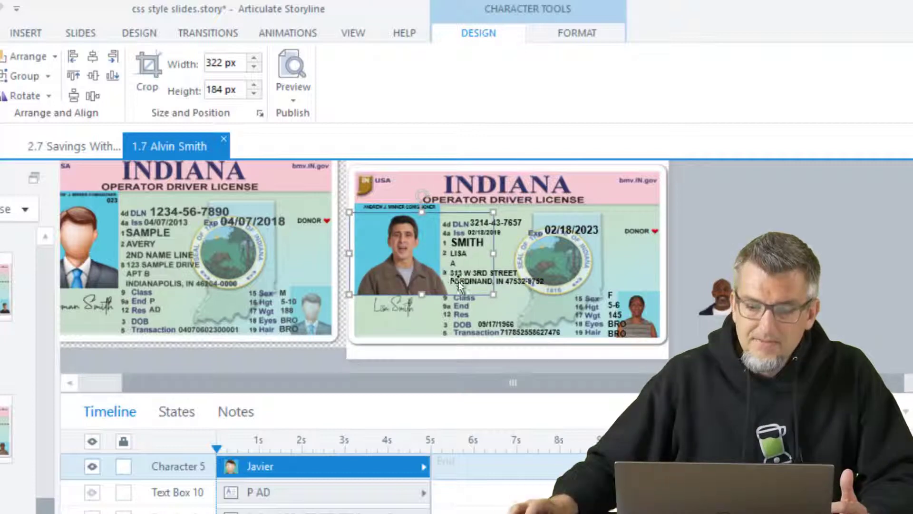
Step: Crop the Javier portrait's right side to the edge of the license's blue photo background
left_click(580, 35)
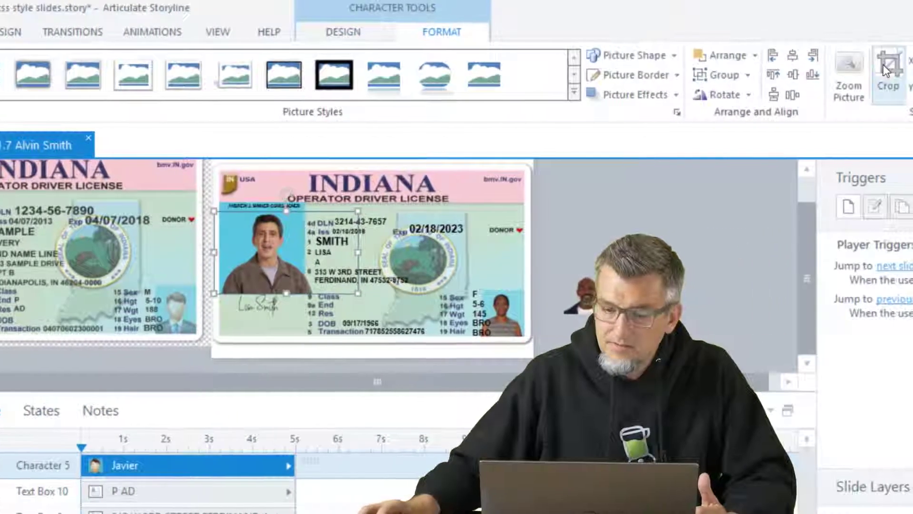
left_click(888, 75)
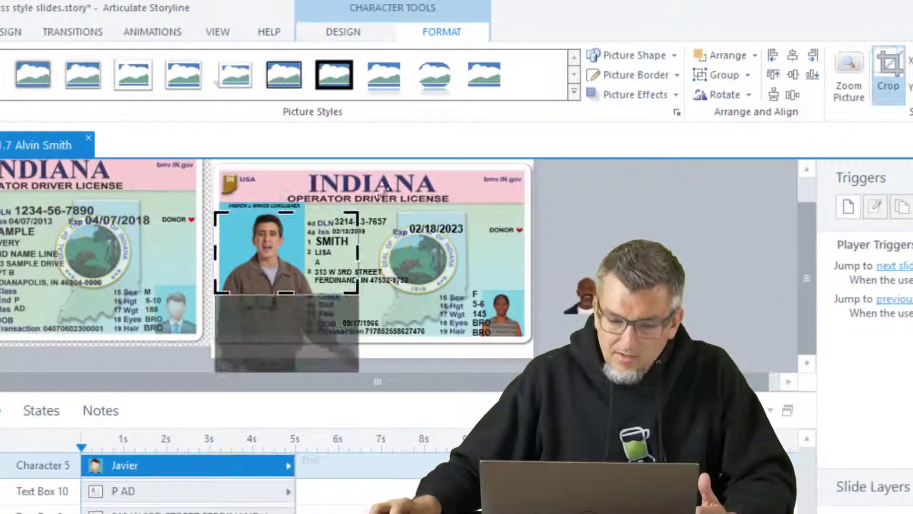
left_click_drag(359, 250, 304, 256)
left_click(582, 214)
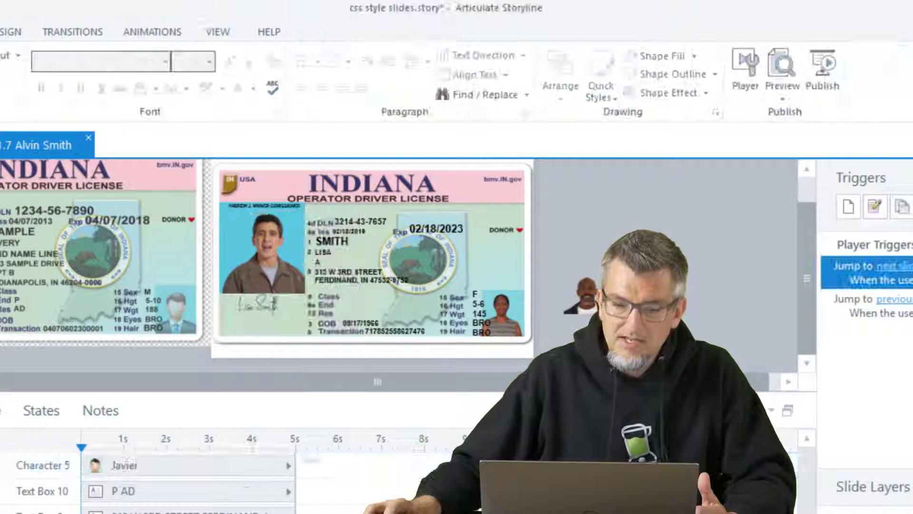
Step: Open the first-name text box below the surname on the license for editing and select its text
left_click(323, 249)
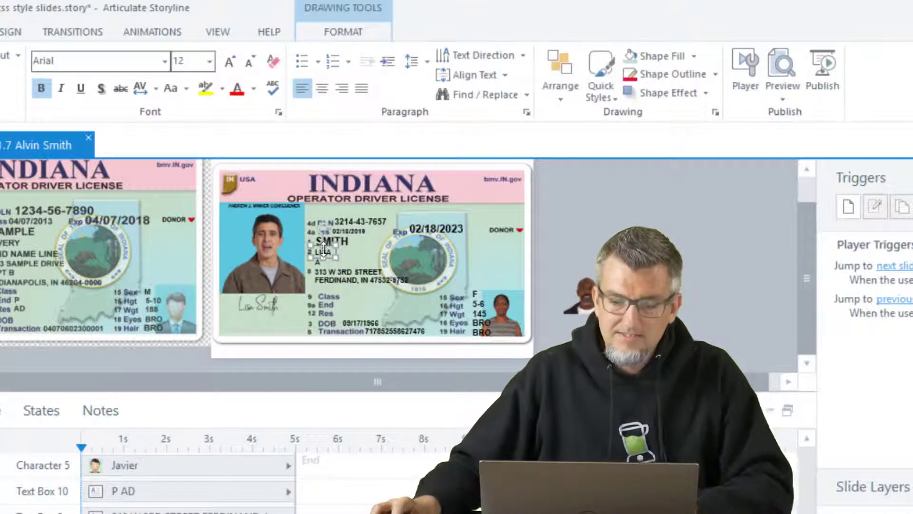
scroll(323, 249, "up", 4)
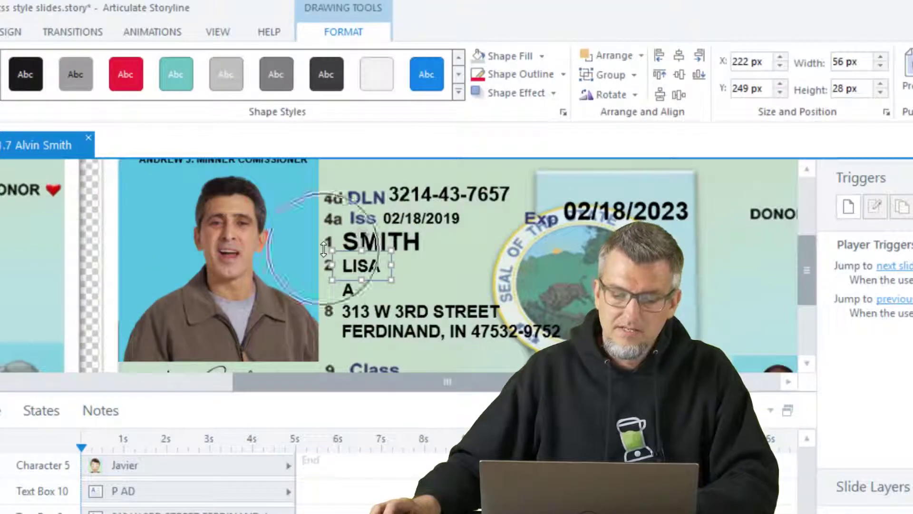
double_click(376, 267)
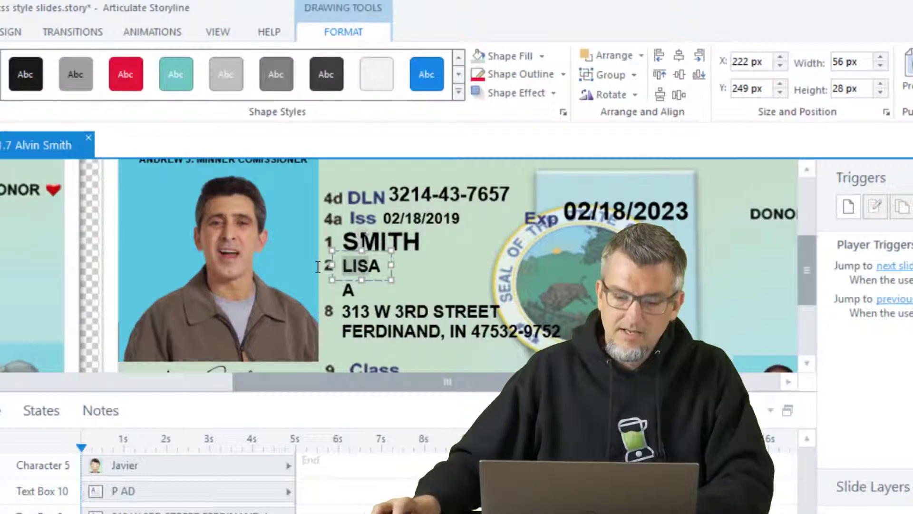
type("A")
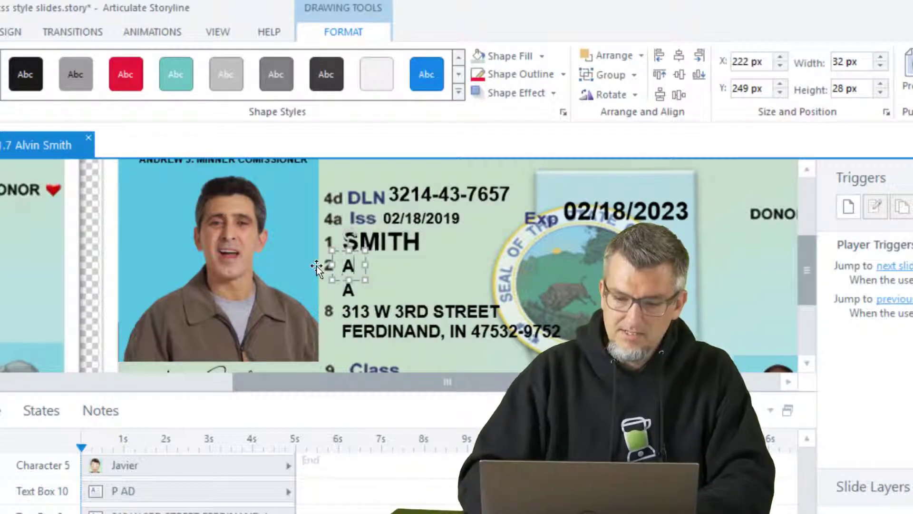
type("lvin")
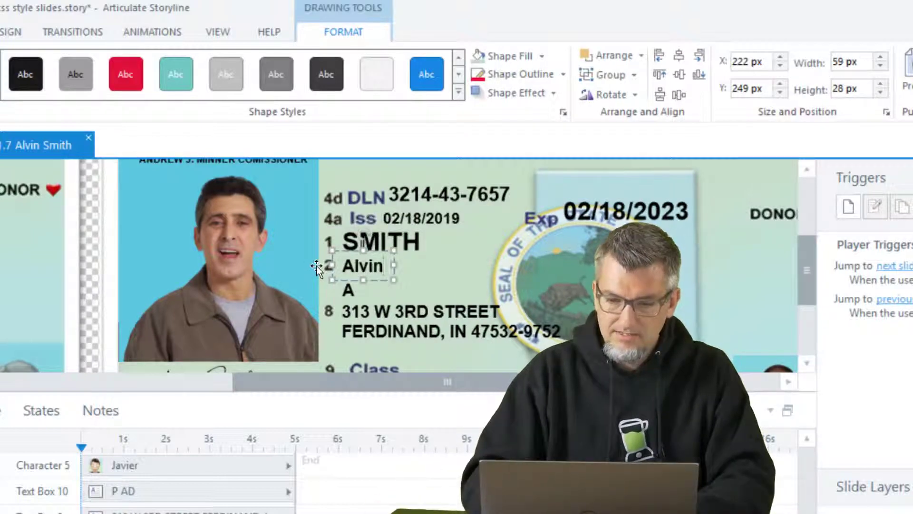
key("ctrl+z")
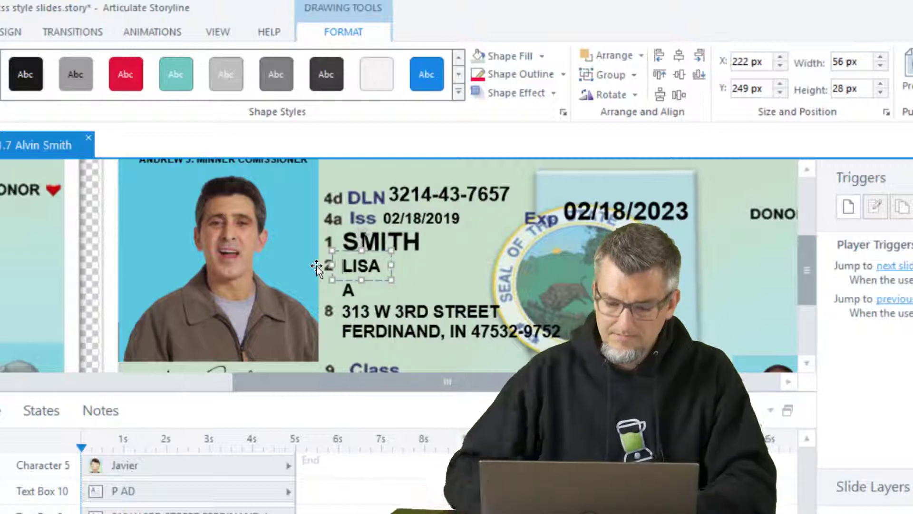
Step: Enter the license holder's new first name in capital letters and remove the old first name from the text box
type("ALVIN")
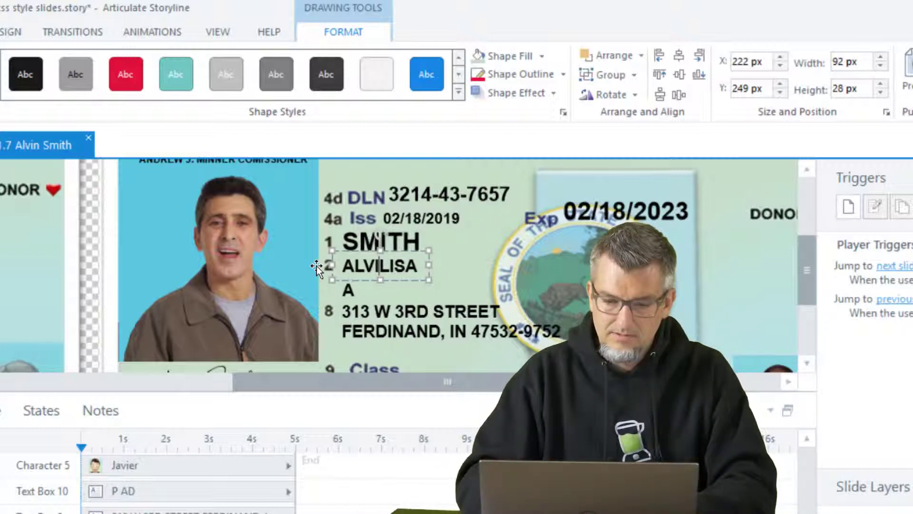
key("Delete")
key("Delete")
key("Delete")
key("Delete")
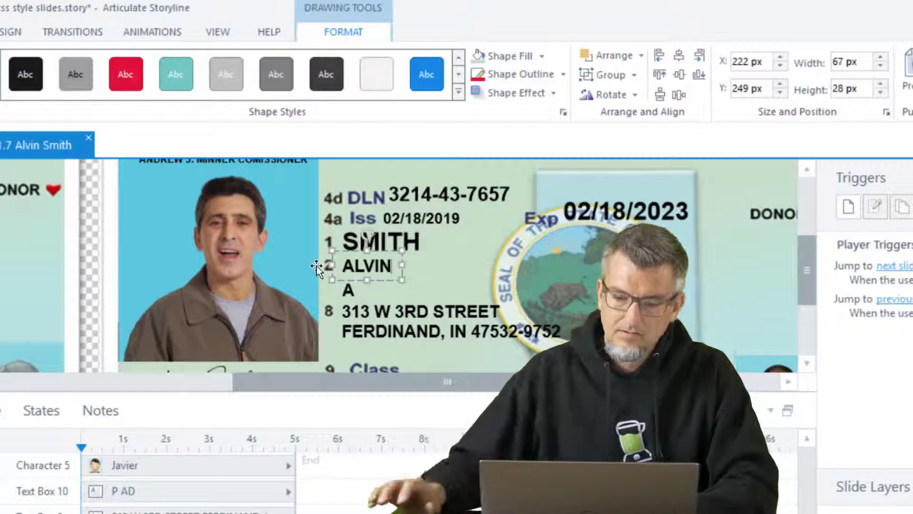